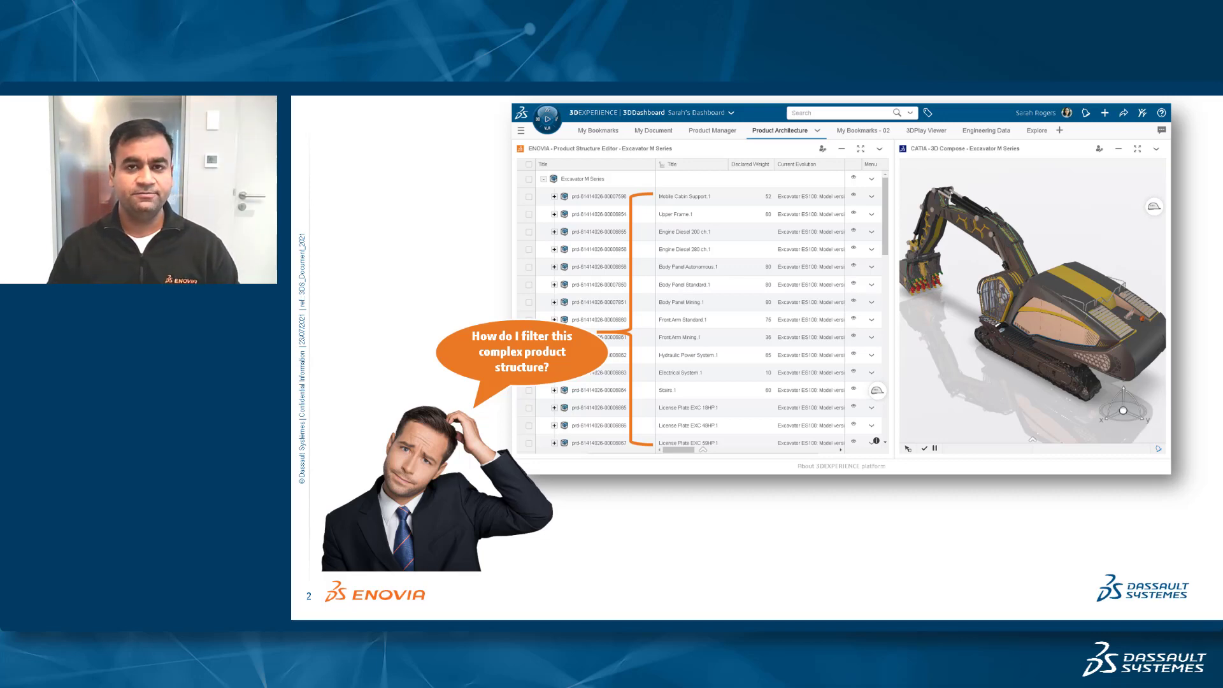
Advance the slides to reveal the Advance Filter callout and its filter criteria text
{"action": "key", "text": "Right"}
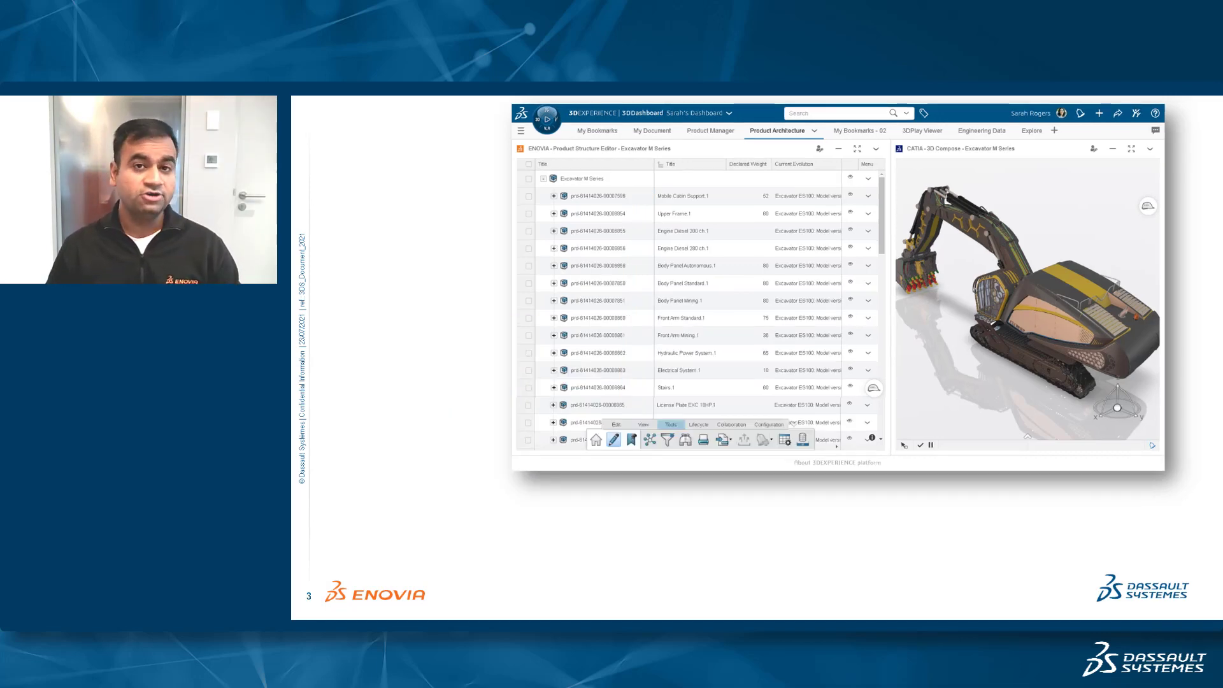
{"action": "key", "text": "Right"}
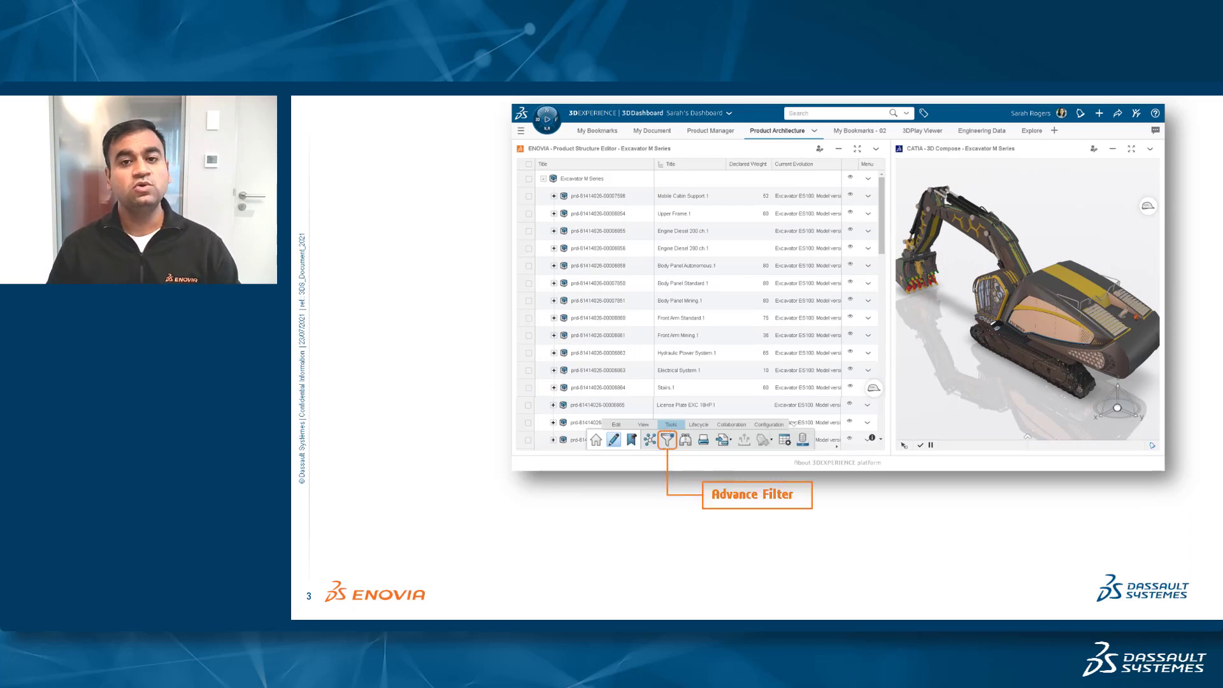
{"action": "key", "text": "Right"}
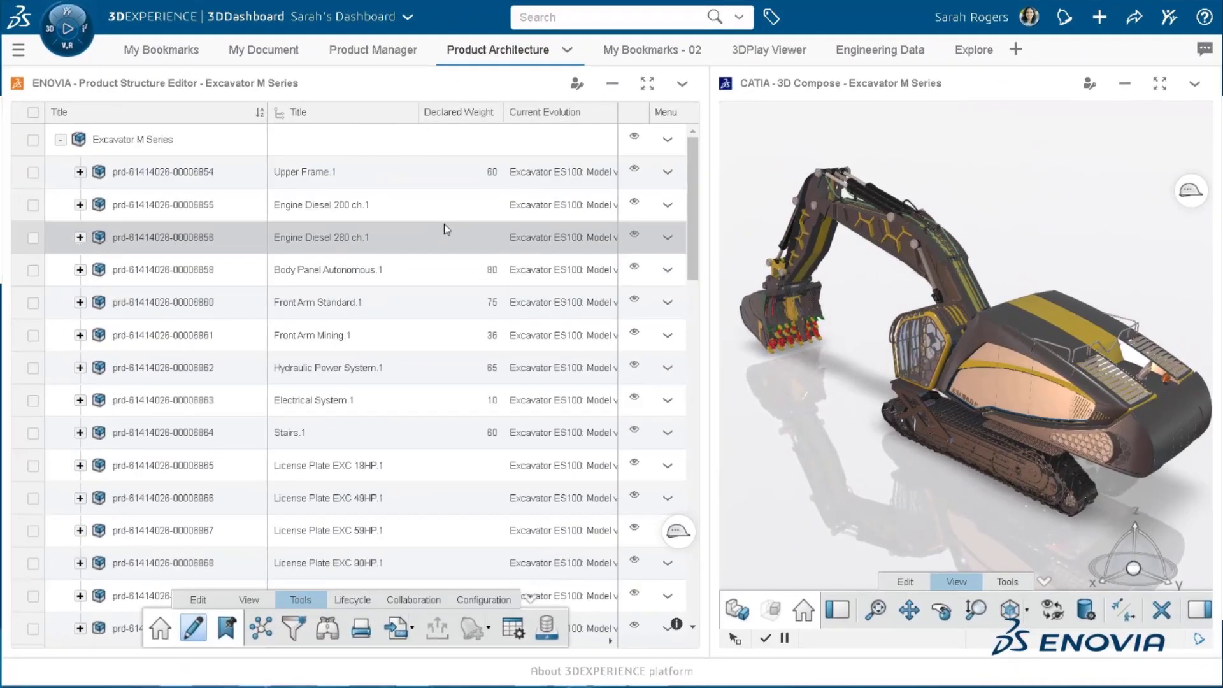
Select the Excavator M Series root row and open the Advanced Filter options
{"action": "scroll", "coordinate": [688, 308], "scroll_direction": "down", "scroll_amount": 5}
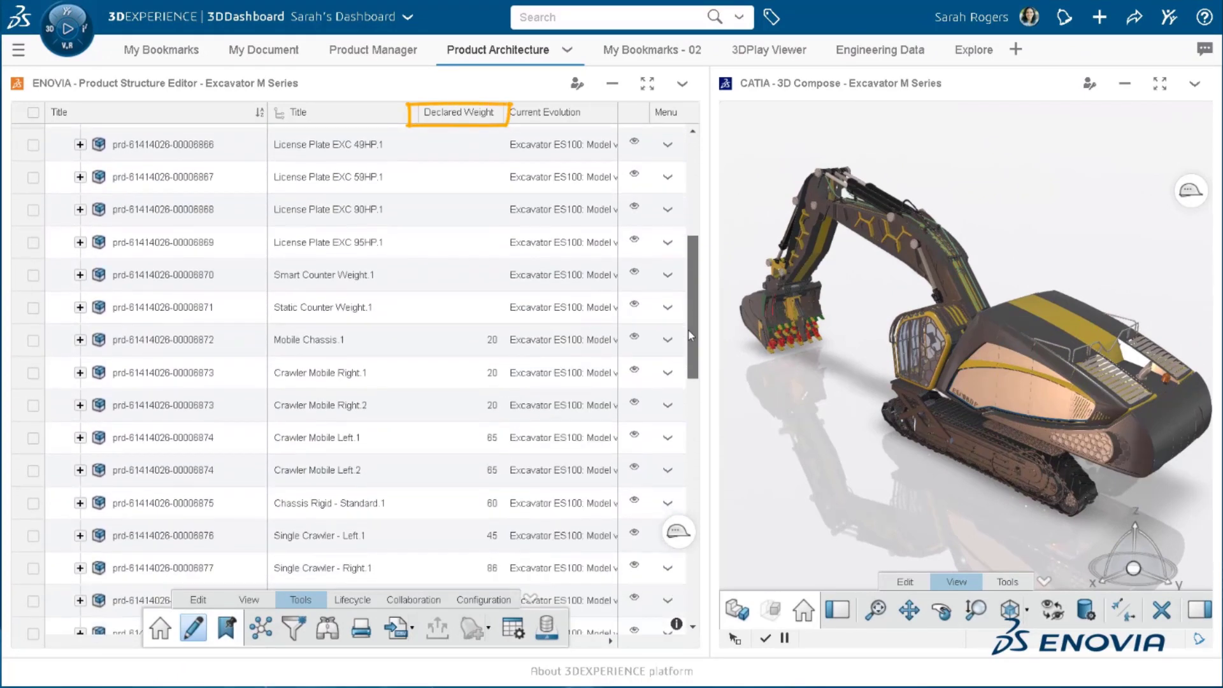
{"action": "scroll", "coordinate": [689, 299], "scroll_direction": "up", "scroll_amount": 1}
{"action": "left_click_drag", "start_coordinate": [689, 299], "coordinate": [688, 213]}
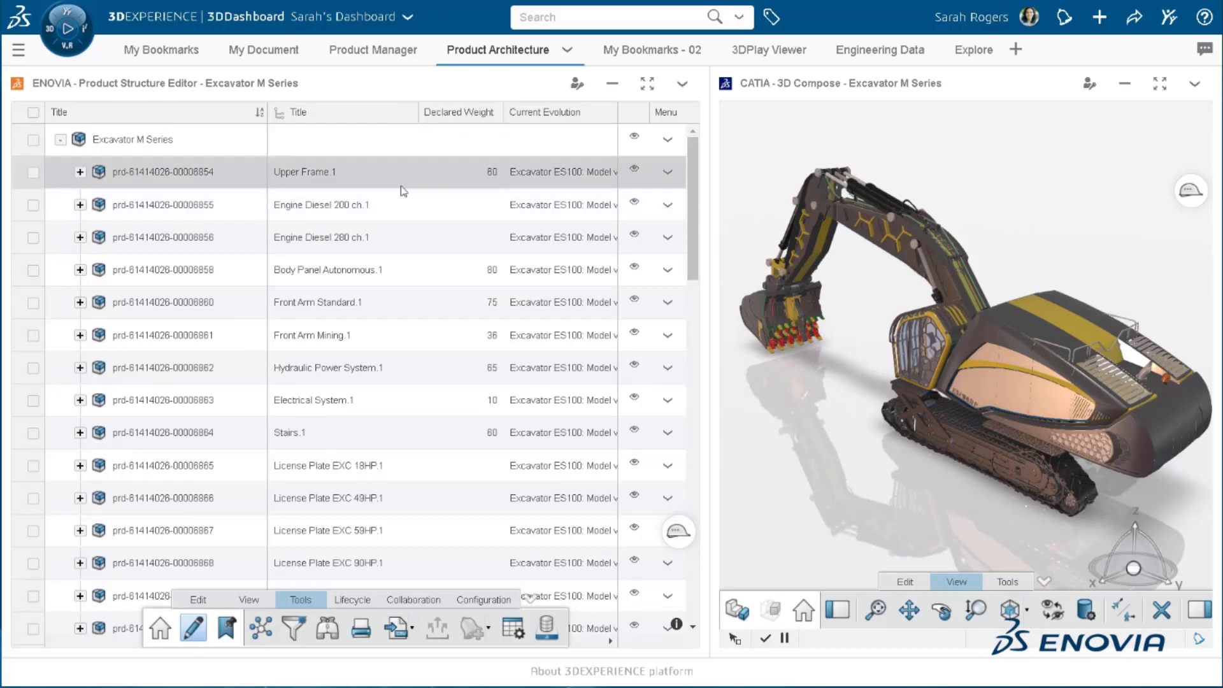
{"action": "left_click", "coordinate": [146, 139]}
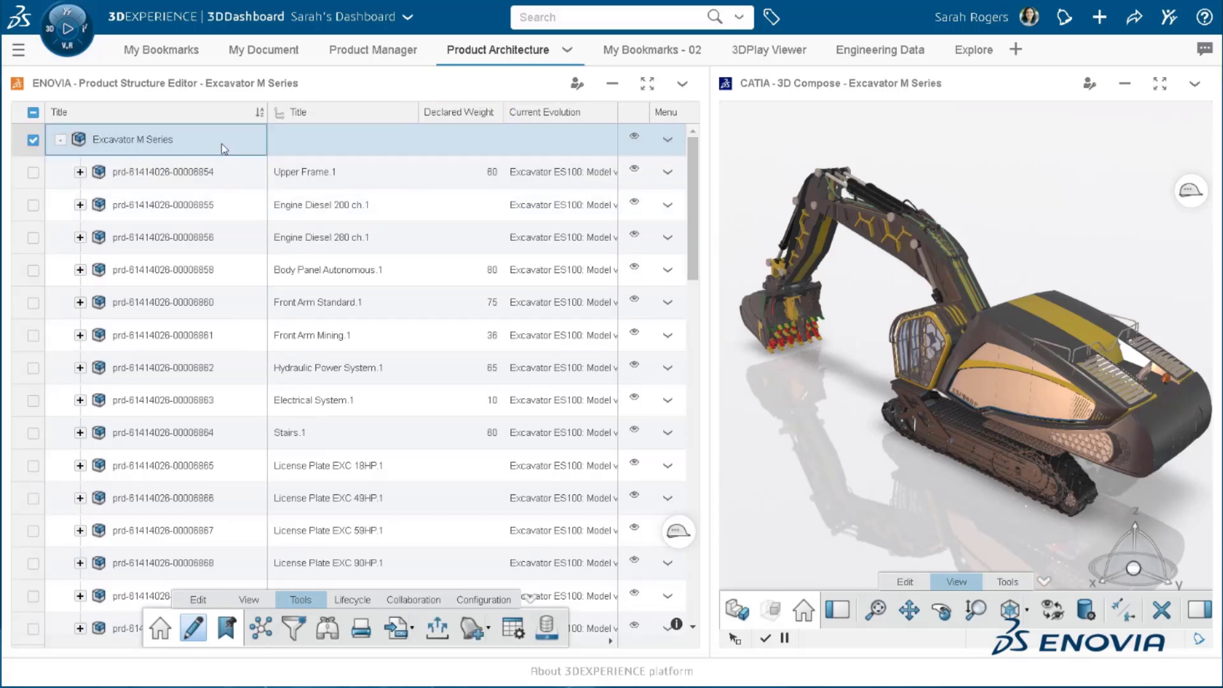
{"action": "left_click", "coordinate": [293, 627]}
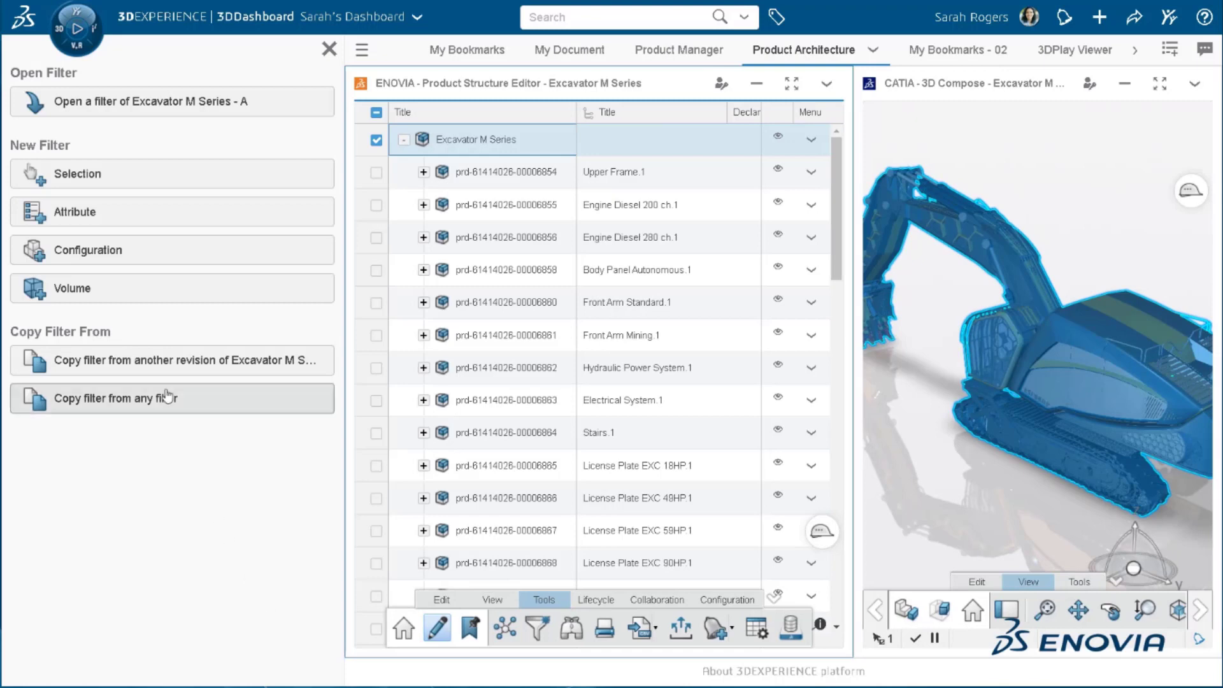
Create a new attribute filter rule set to Remove with object type Physical Product
{"action": "left_click", "coordinate": [95, 213]}
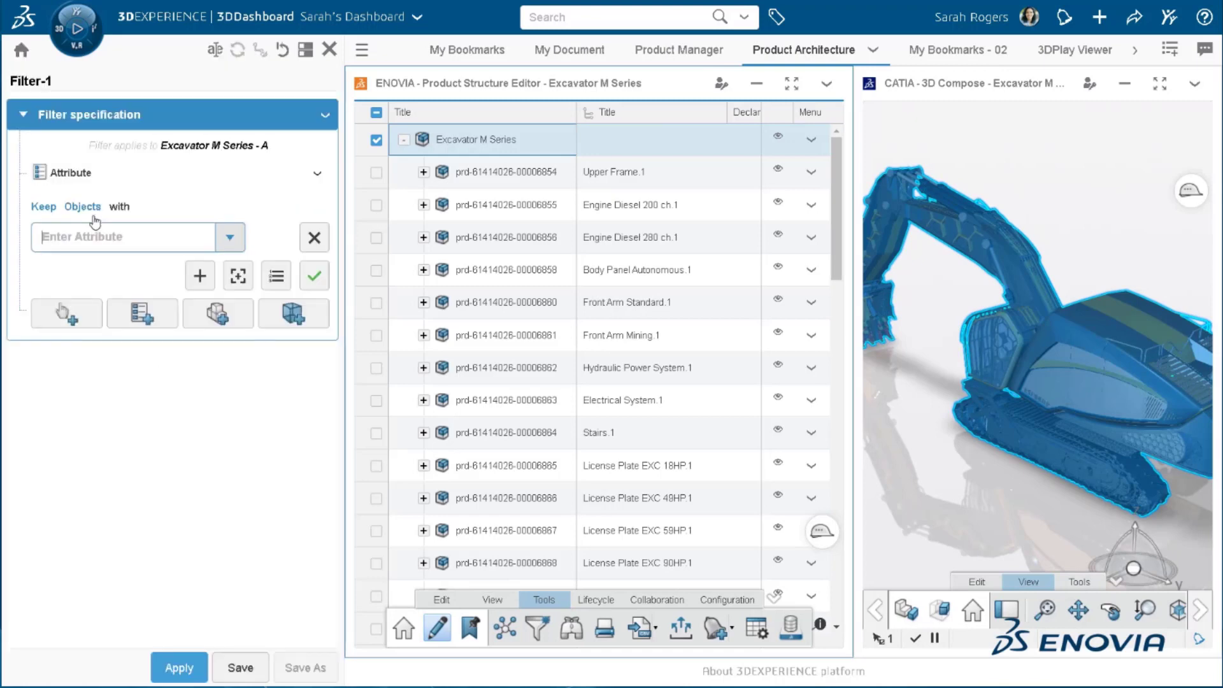
{"action": "left_click", "coordinate": [45, 209]}
{"action": "left_click", "coordinate": [96, 210]}
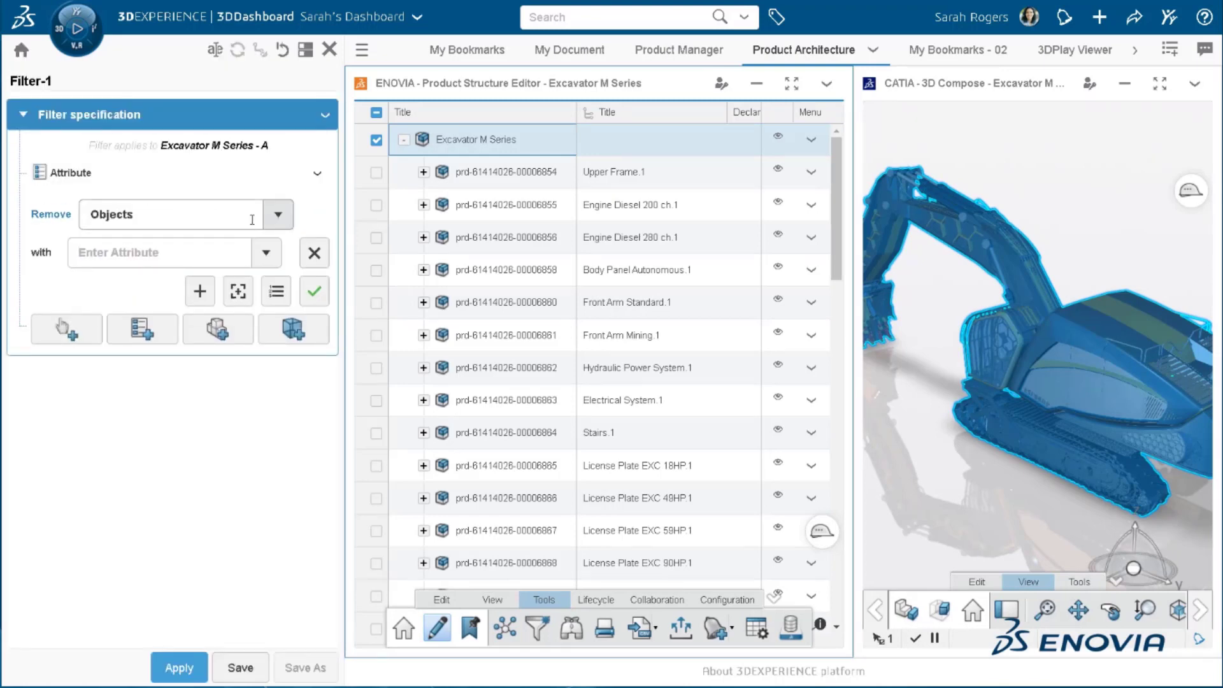
{"action": "left_click", "coordinate": [278, 215]}
{"action": "left_click", "coordinate": [150, 270]}
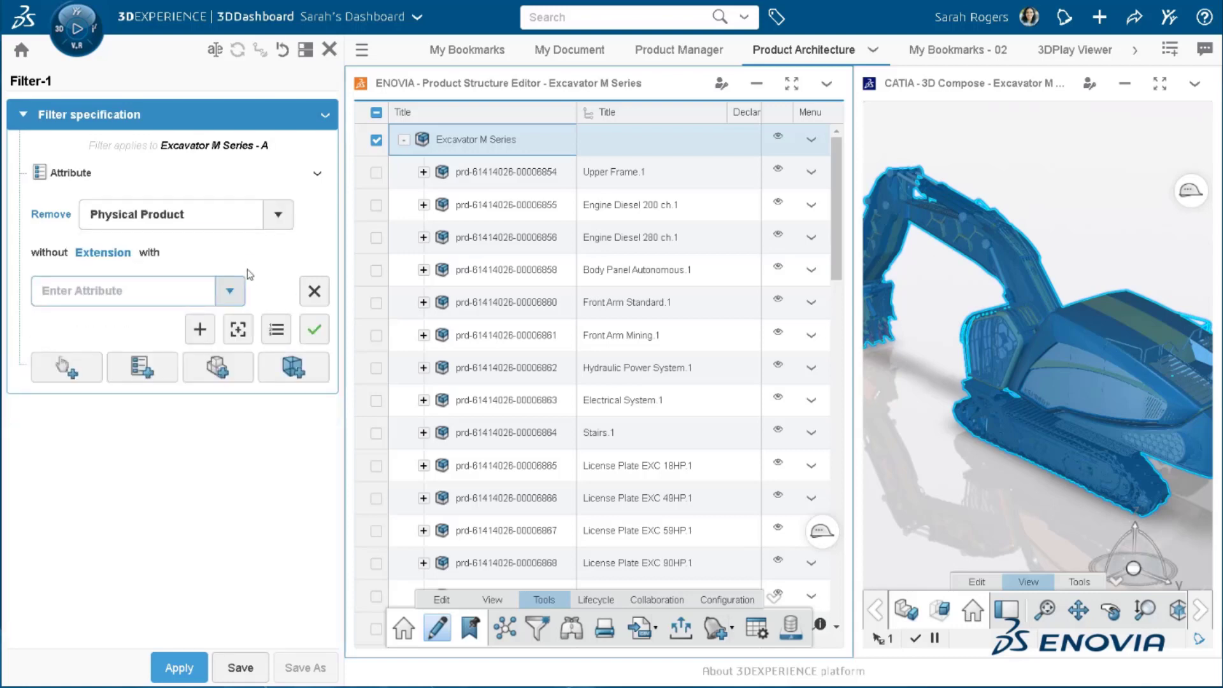
Limit the rule to the Declared weight extension, confirm it, apply the filter, and expand the root
{"action": "left_click", "coordinate": [106, 254]}
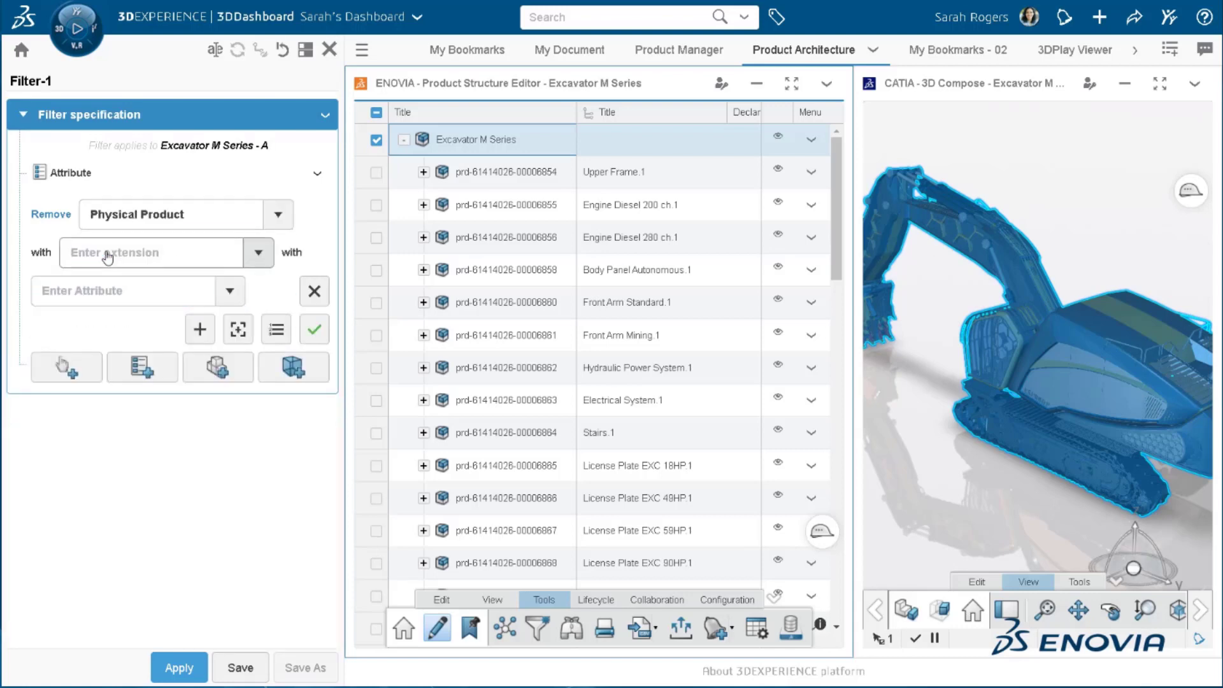
{"action": "left_click", "coordinate": [258, 253]}
{"action": "left_click", "coordinate": [219, 315]}
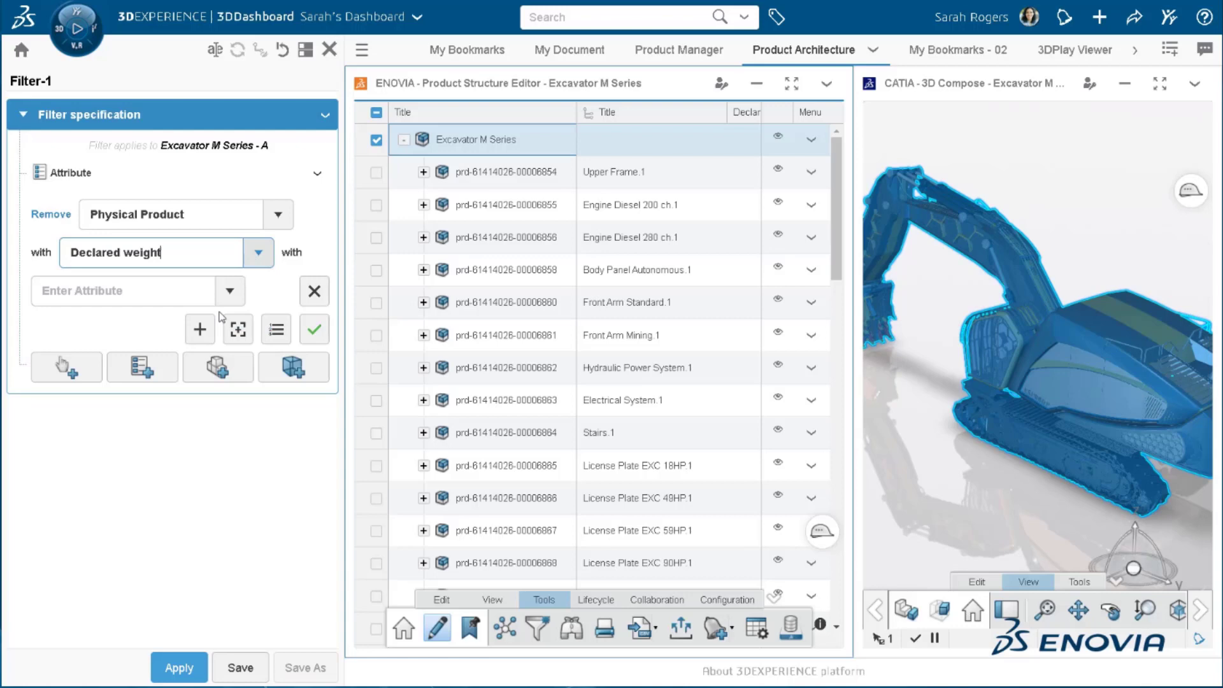
{"action": "left_click", "coordinate": [314, 330]}
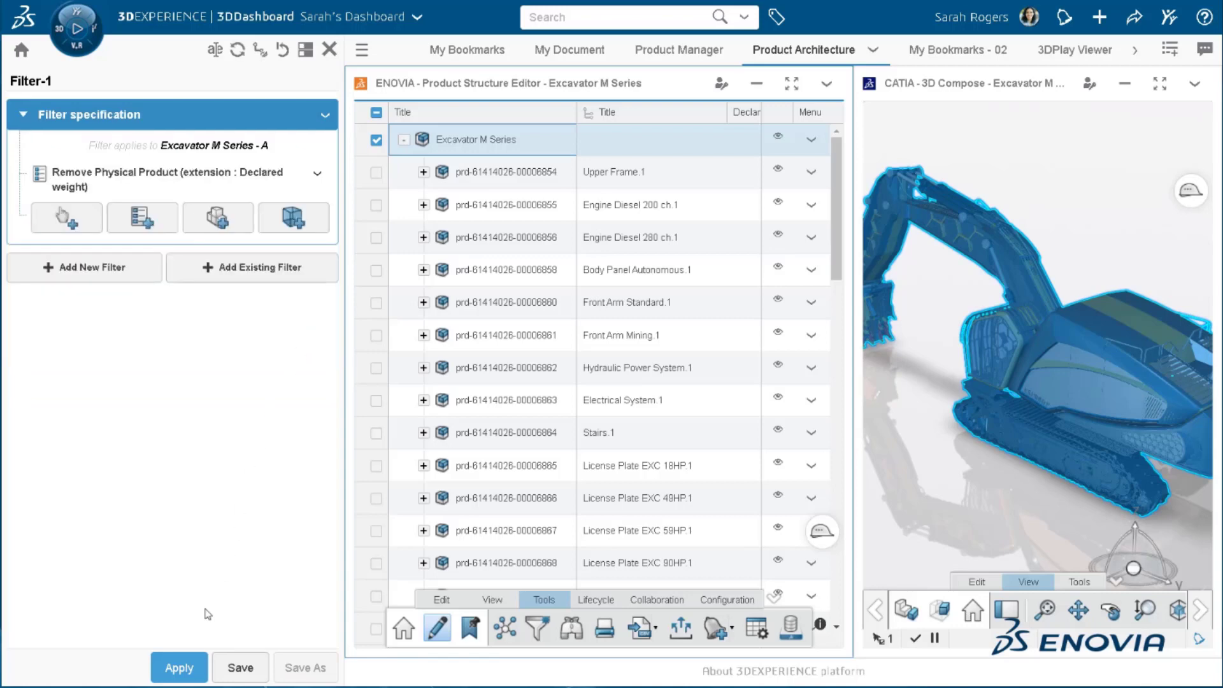
{"action": "left_click", "coordinate": [179, 667]}
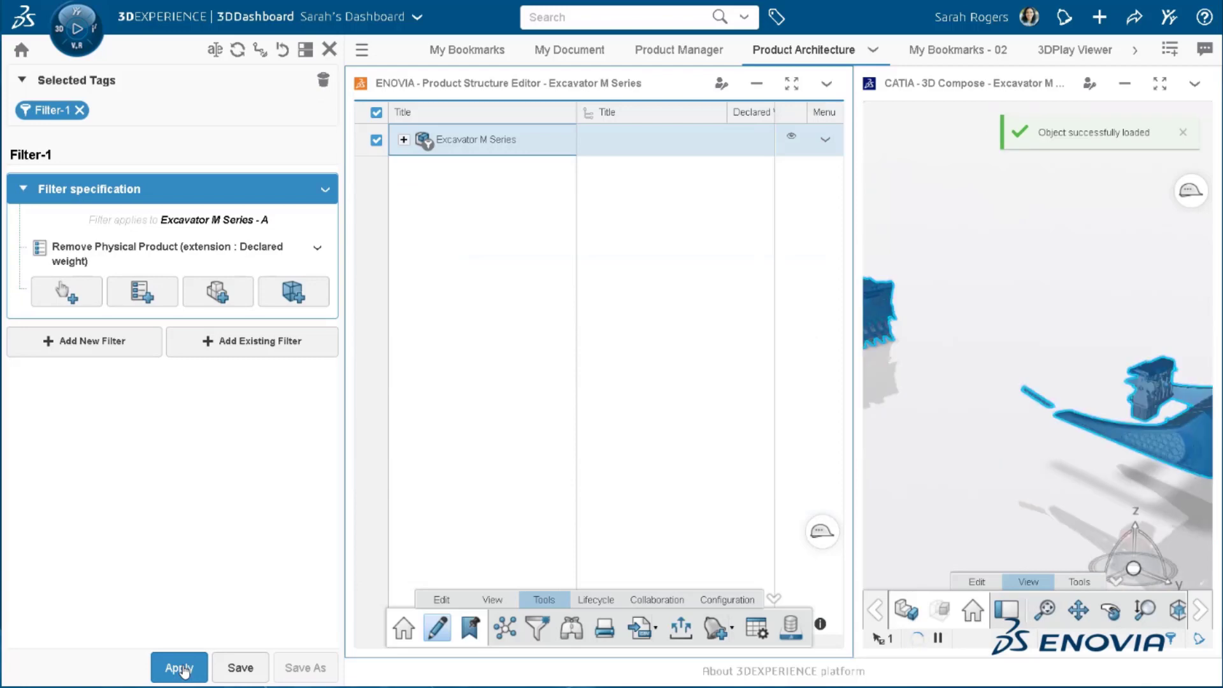
{"action": "left_click", "coordinate": [404, 140]}
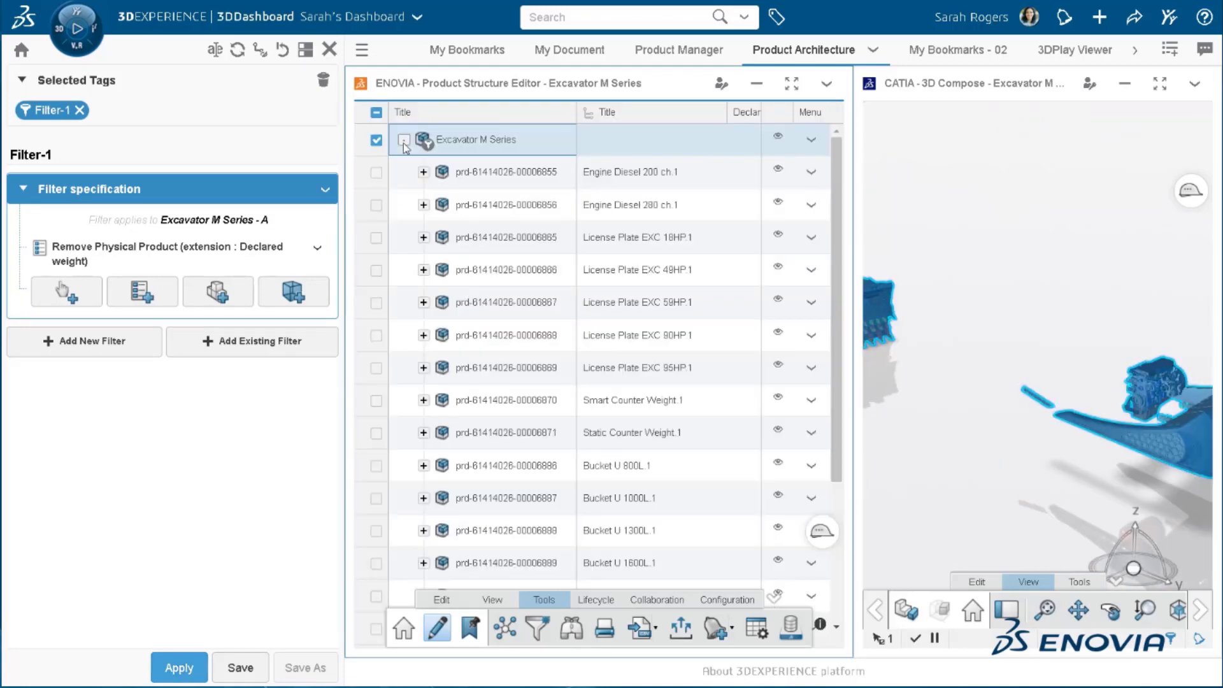
Widen the tree panel and zoom out the 3D view to show the remaining bucket and engine
{"action": "left_click_drag", "start_coordinate": [856, 175], "coordinate": [917, 176]}
{"action": "scroll", "coordinate": [900, 358], "scroll_direction": "down", "scroll_amount": 3}
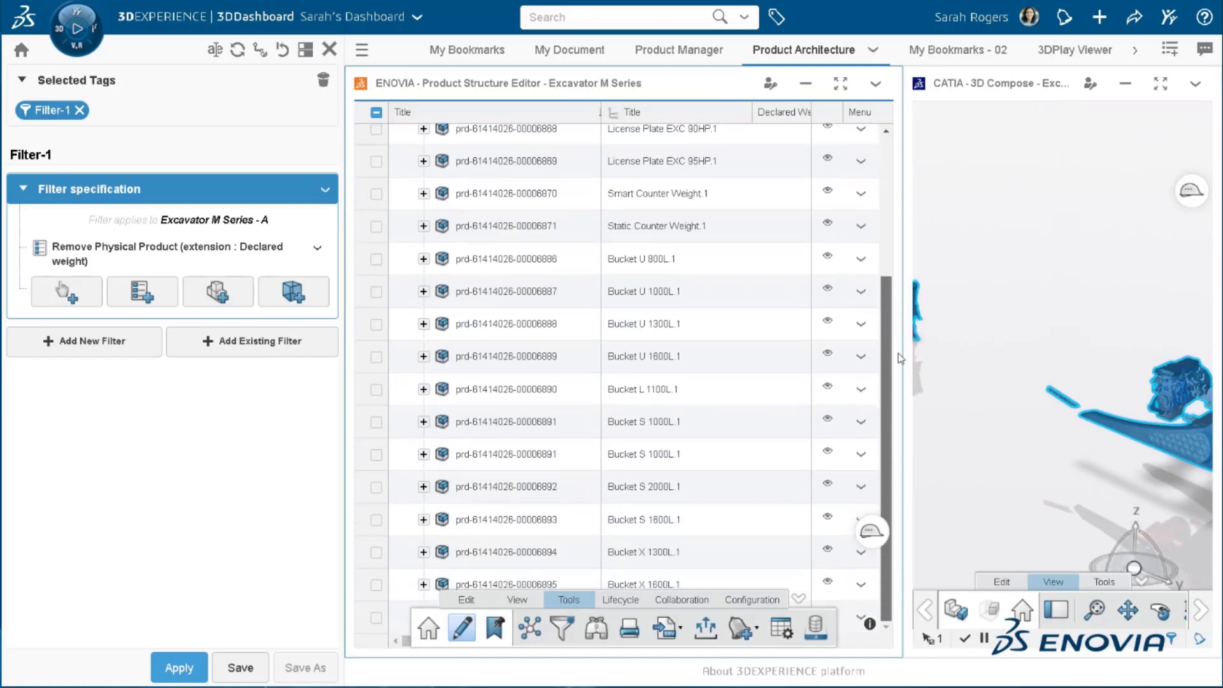
{"action": "scroll", "coordinate": [900, 358], "scroll_direction": "up", "scroll_amount": 5}
{"action": "left_click", "coordinate": [1063, 295]}
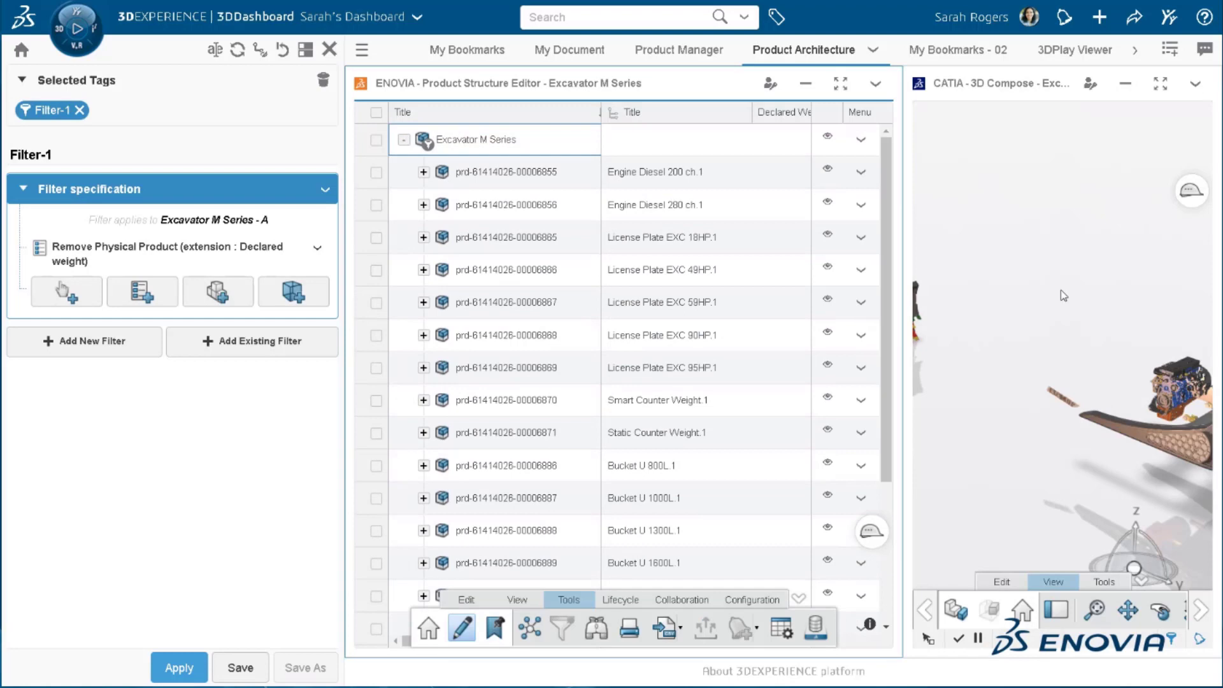
{"action": "left_click", "coordinate": [1201, 612]}
{"action": "left_click", "coordinate": [1012, 610]}
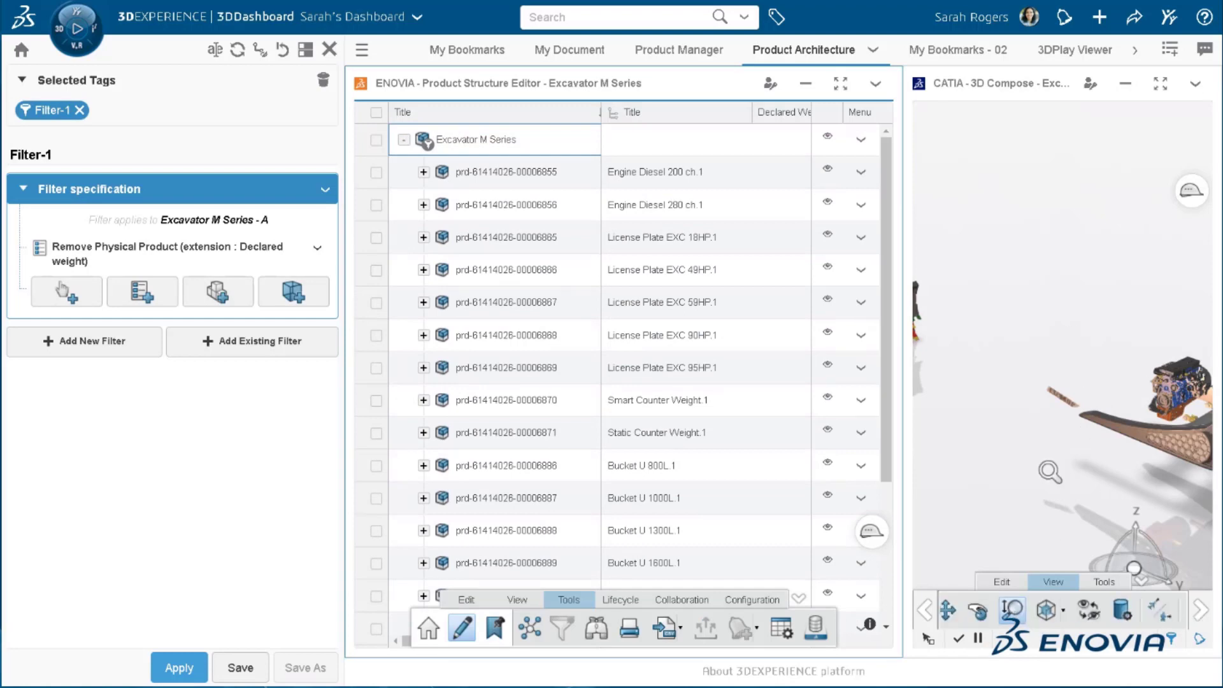
{"action": "left_click_drag", "start_coordinate": [1017, 396], "coordinate": [1023, 443]}
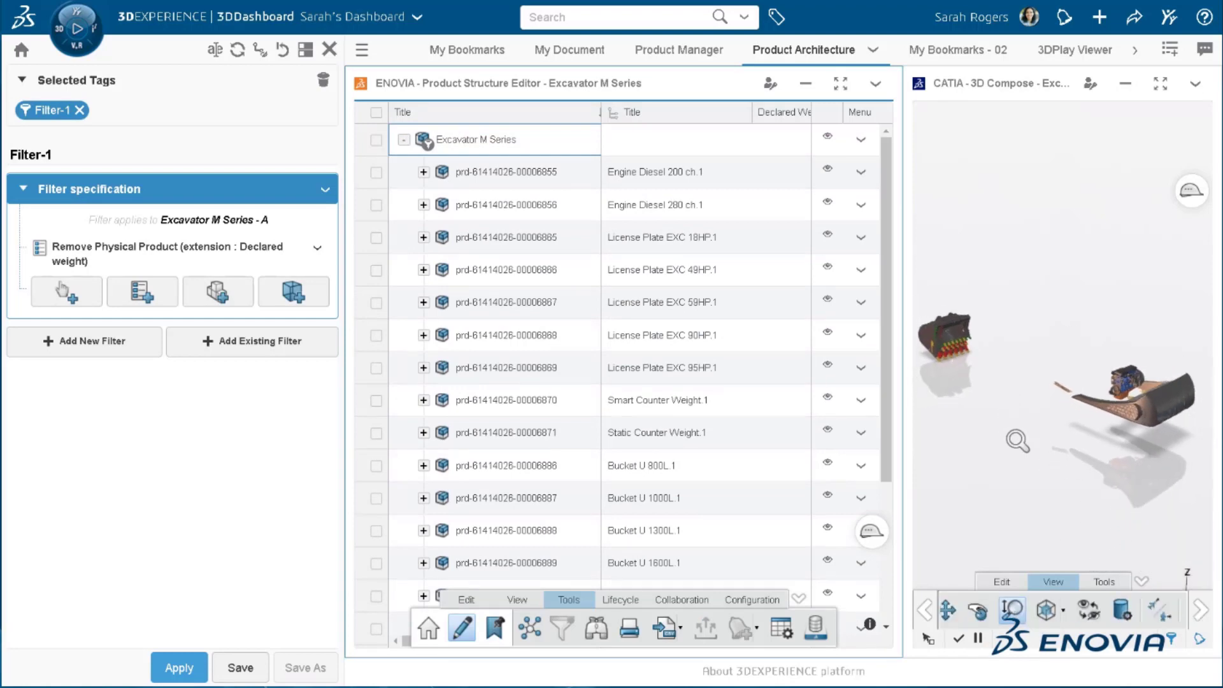
{"action": "left_click", "coordinate": [1010, 609]}
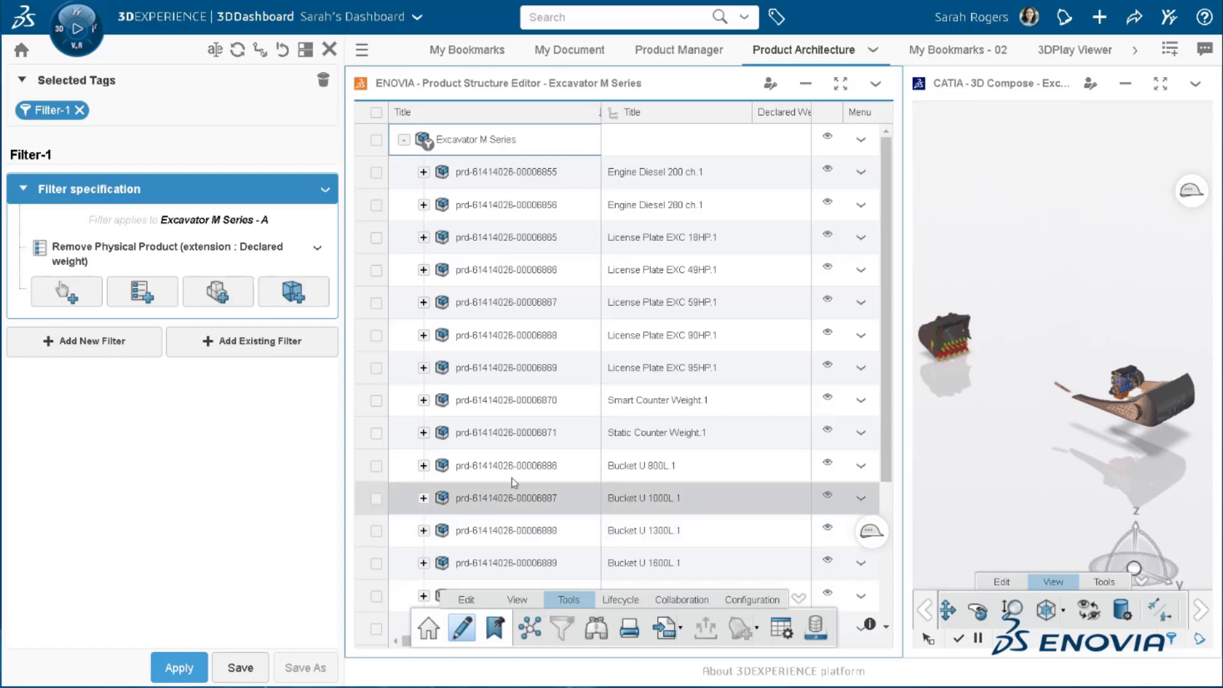
Add a second specification with the attribute rule Maturity State 'equals to' Frozen and confirm it
{"action": "left_click", "coordinate": [104, 344]}
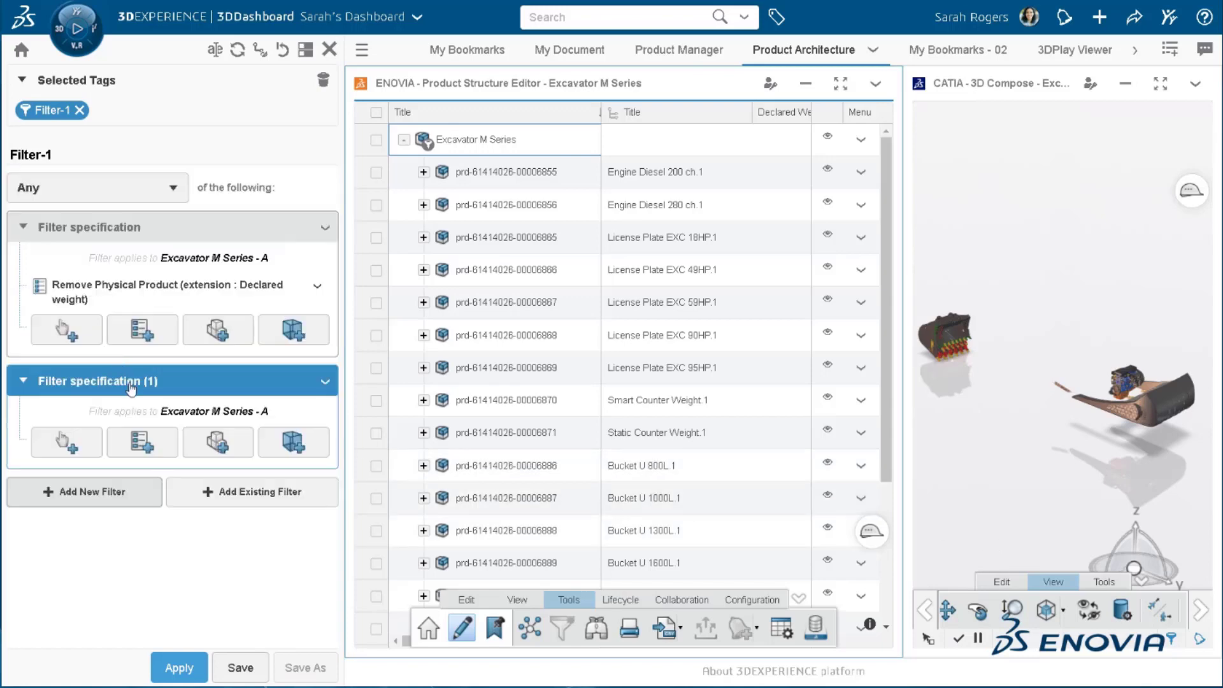
{"action": "left_click", "coordinate": [141, 443]}
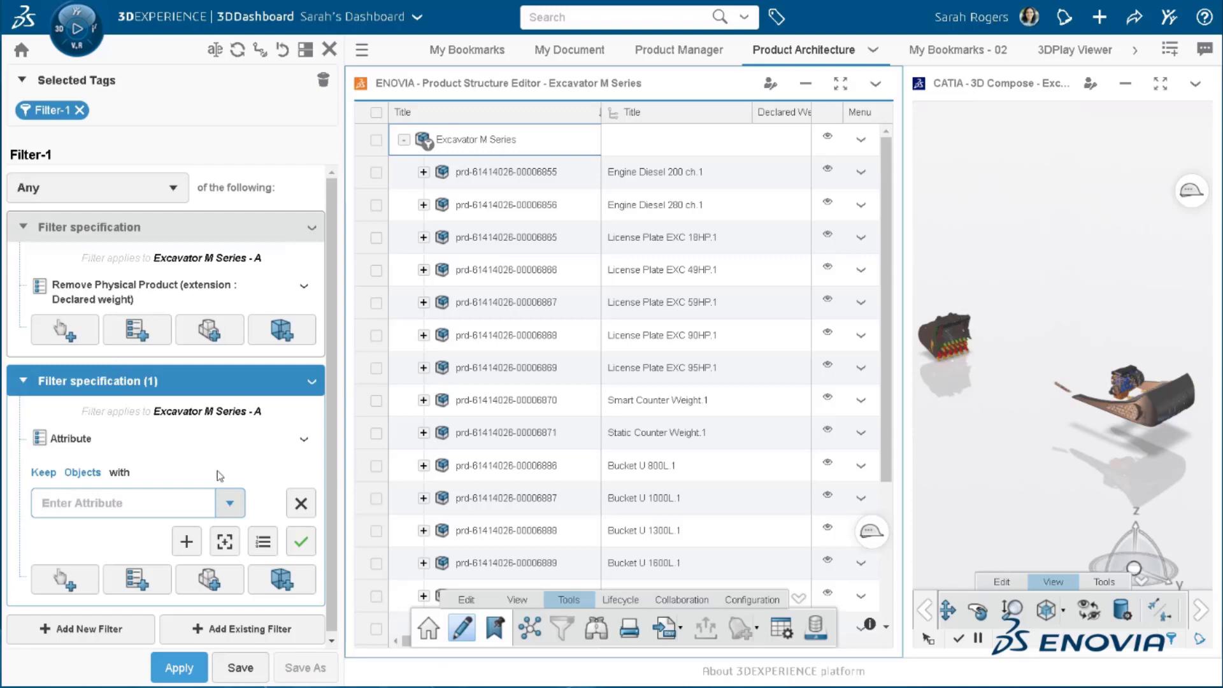
{"action": "left_click", "coordinate": [230, 503]}
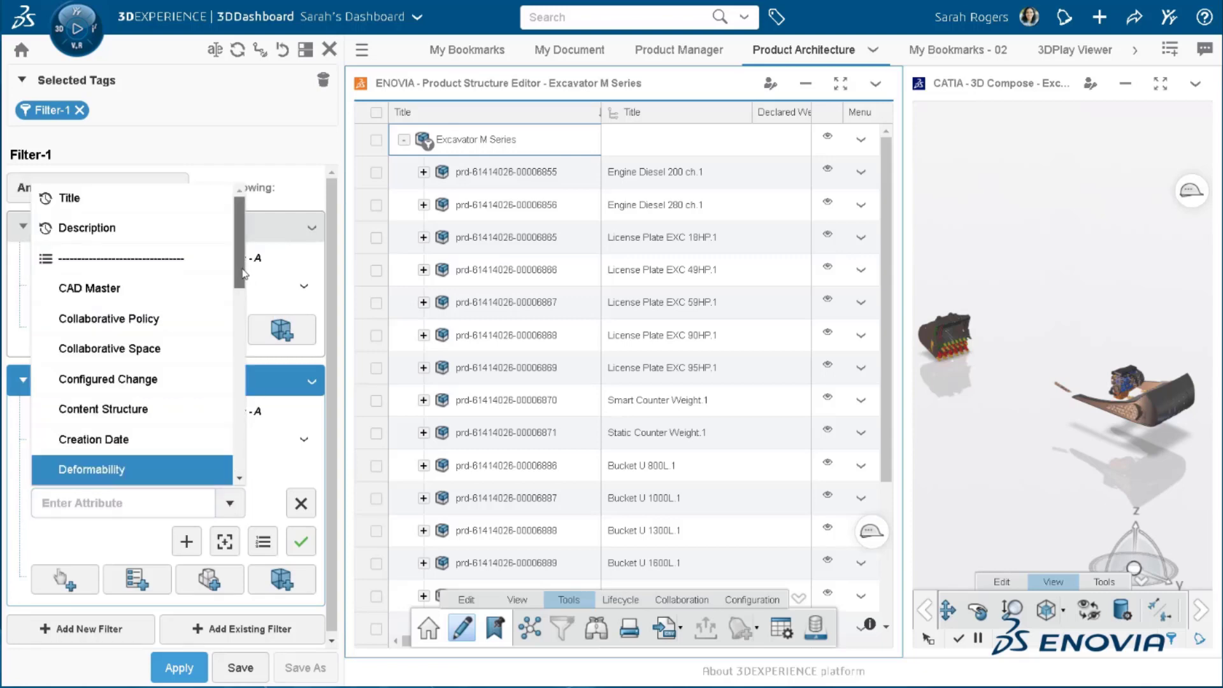
{"action": "left_click_drag", "start_coordinate": [241, 273], "coordinate": [249, 411]}
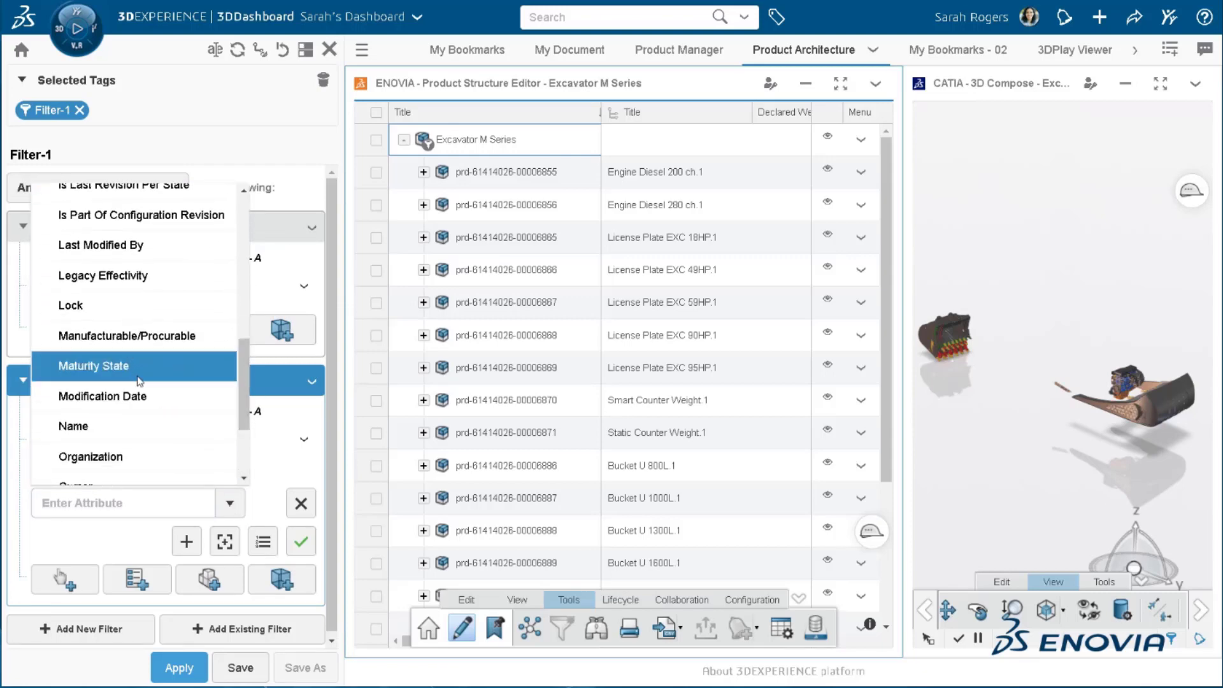
{"action": "left_click", "coordinate": [94, 365]}
{"action": "left_click", "coordinate": [130, 503]}
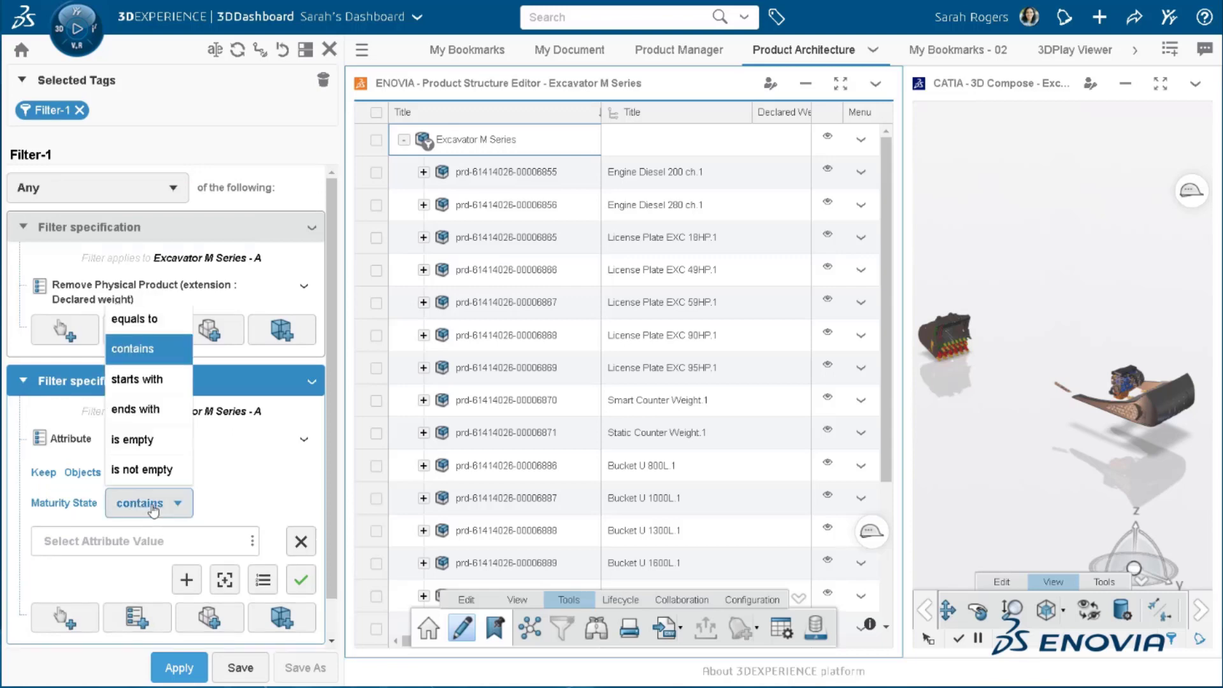
{"action": "left_click", "coordinate": [135, 317]}
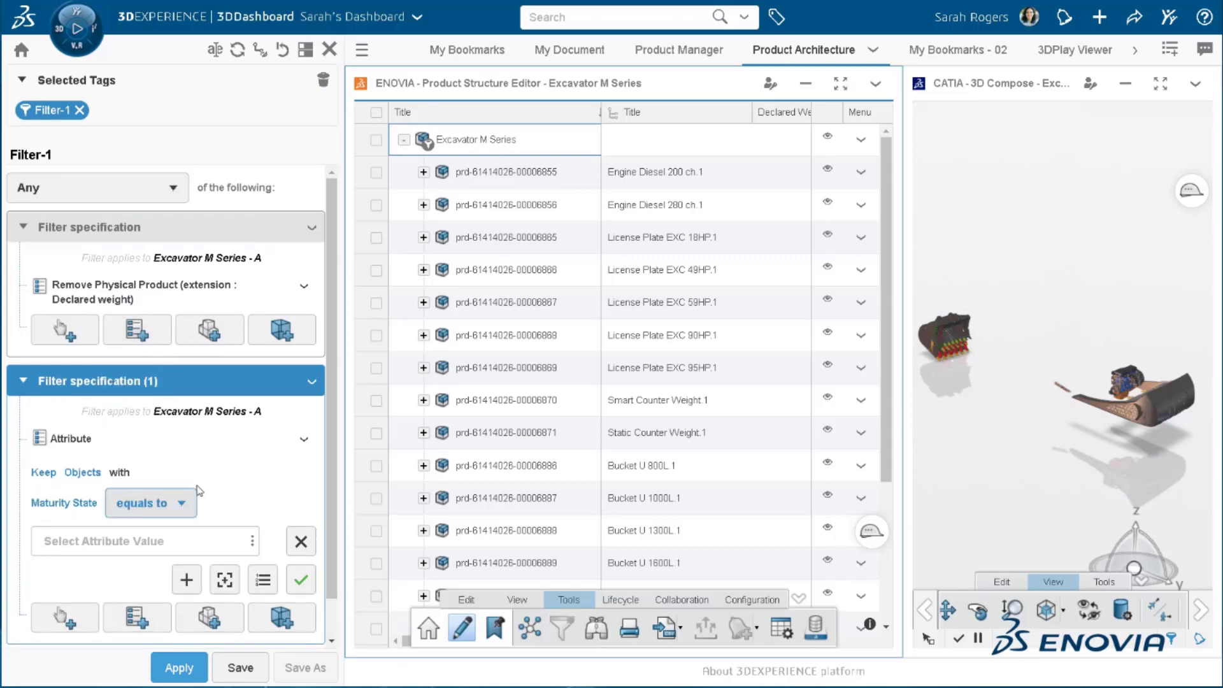
{"action": "left_click", "coordinate": [221, 541]}
{"action": "left_click", "coordinate": [57, 578]}
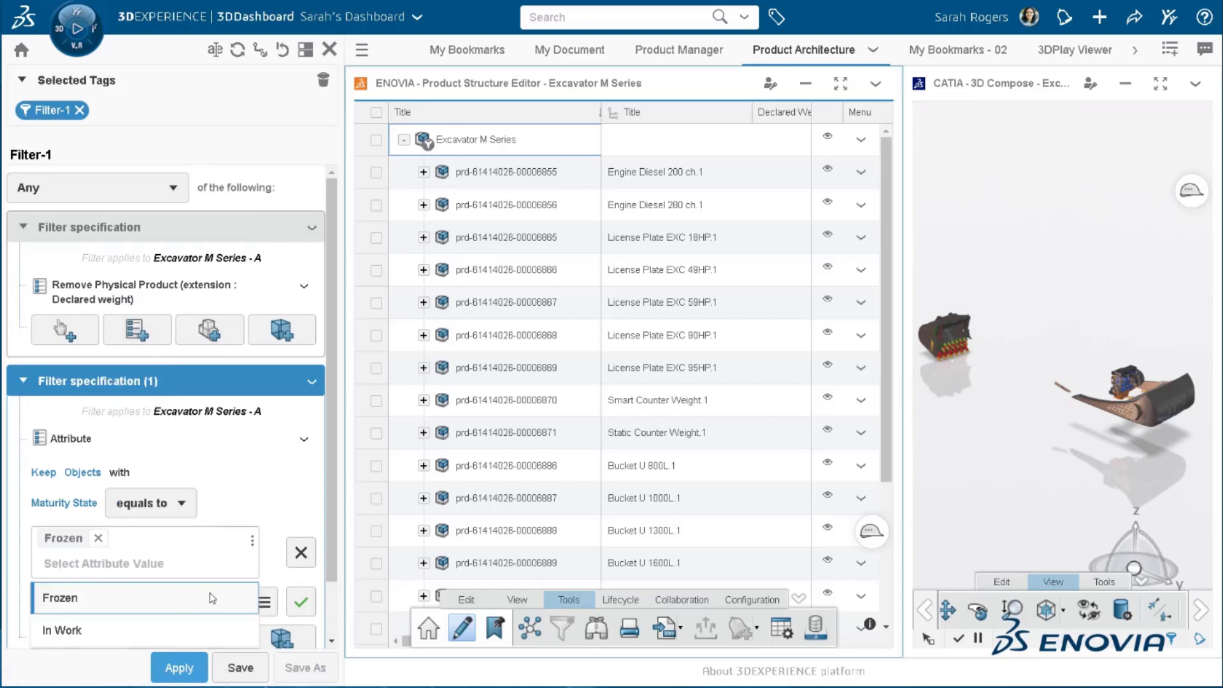
{"action": "left_click", "coordinate": [301, 602]}
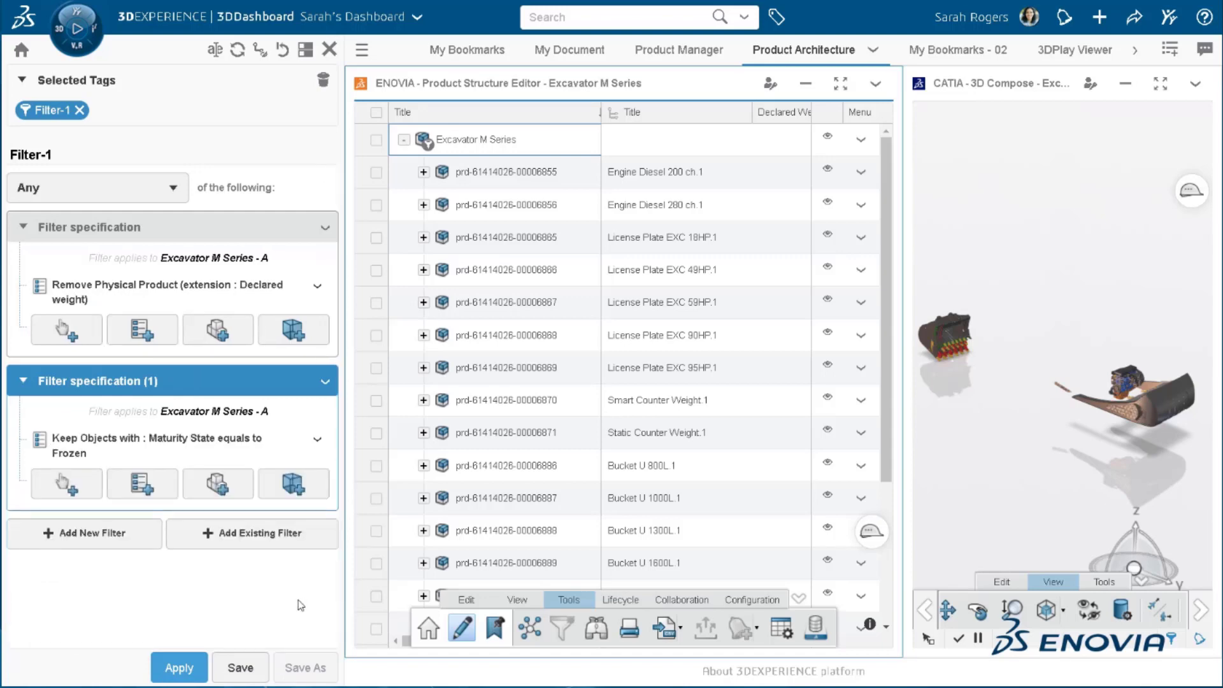
Change rule matching from Any to All, apply, and expand the root to show the two counter weights
{"action": "left_click", "coordinate": [102, 192]}
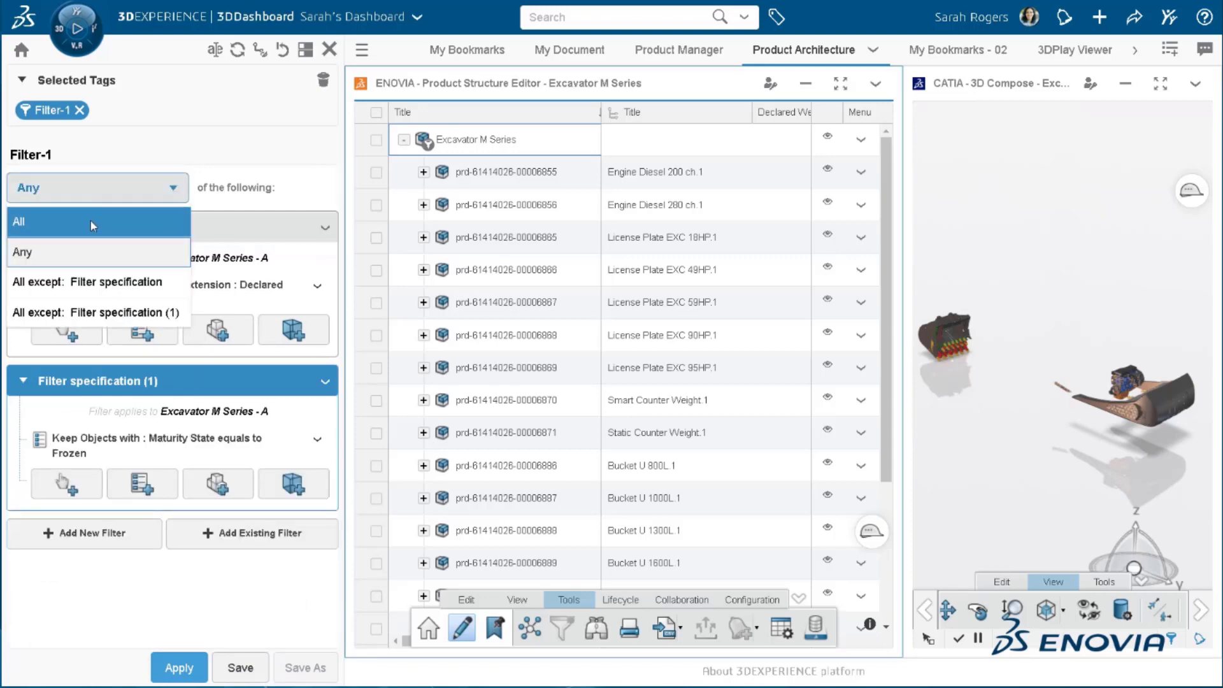
{"action": "left_click", "coordinate": [91, 220]}
{"action": "left_click", "coordinate": [179, 667]}
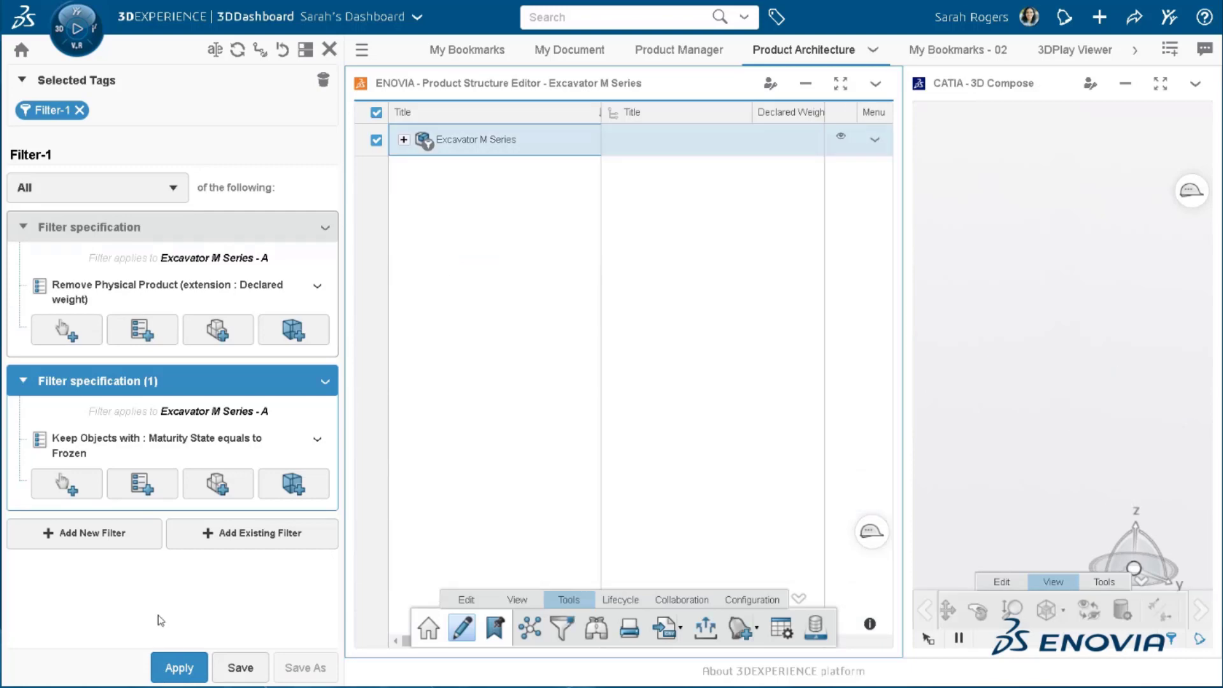
{"action": "left_click", "coordinate": [1058, 444]}
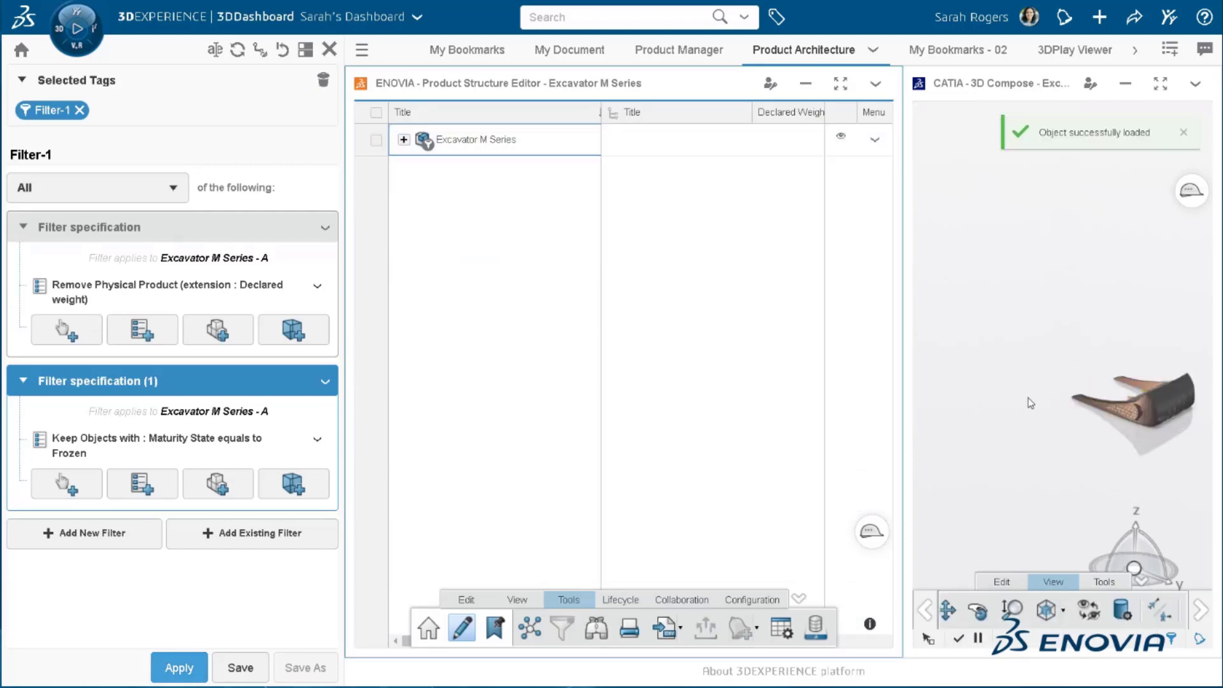
{"action": "left_click", "coordinate": [403, 139]}
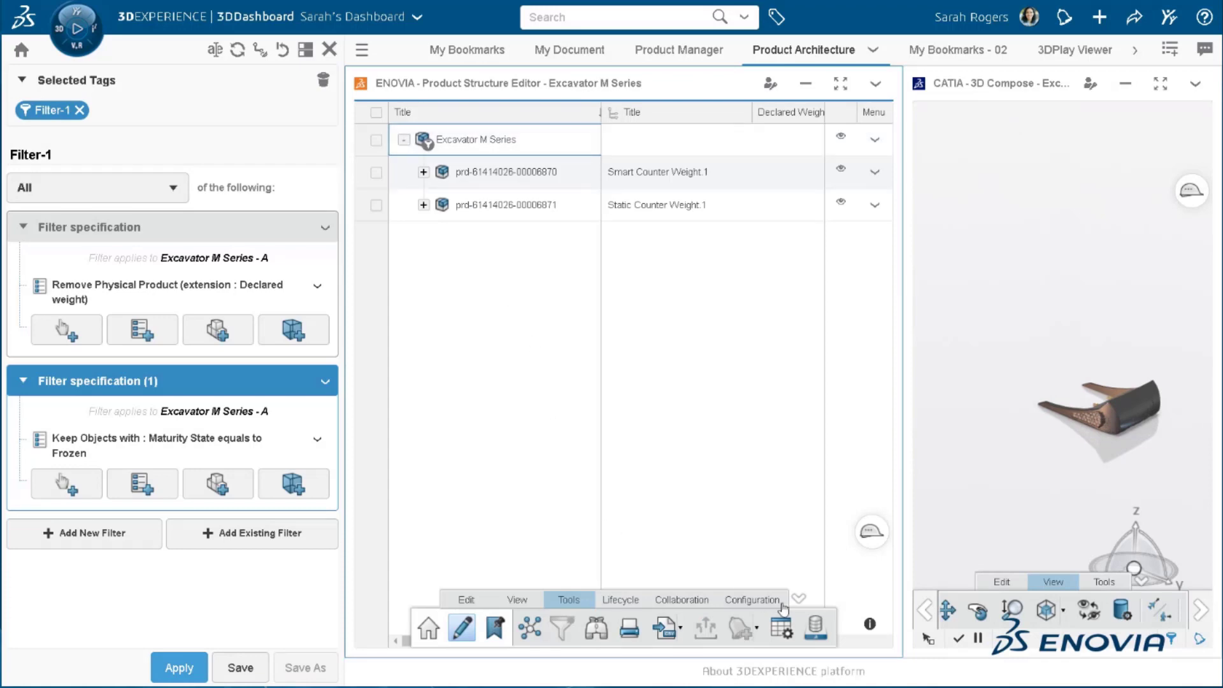
{"action": "mouse_move", "coordinate": [643, 641]}
{"action": "left_mouse_down"}
{"action": "mouse_move", "coordinate": [793, 643]}
{"action": "mouse_move", "coordinate": [625, 643]}
{"action": "left_mouse_up"}
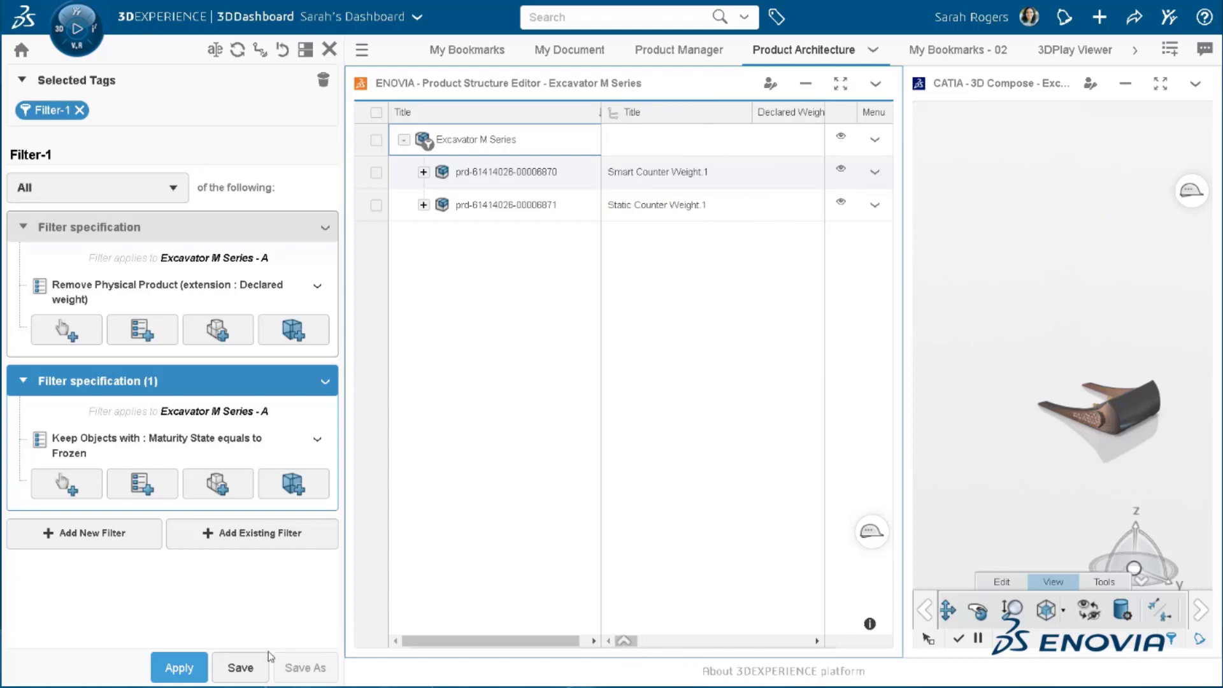
Save the filter as PhysicalProducts_Frozen_WO_DeclaredWeight with a description, then set its maturity to In Work
{"action": "left_click", "coordinate": [242, 669]}
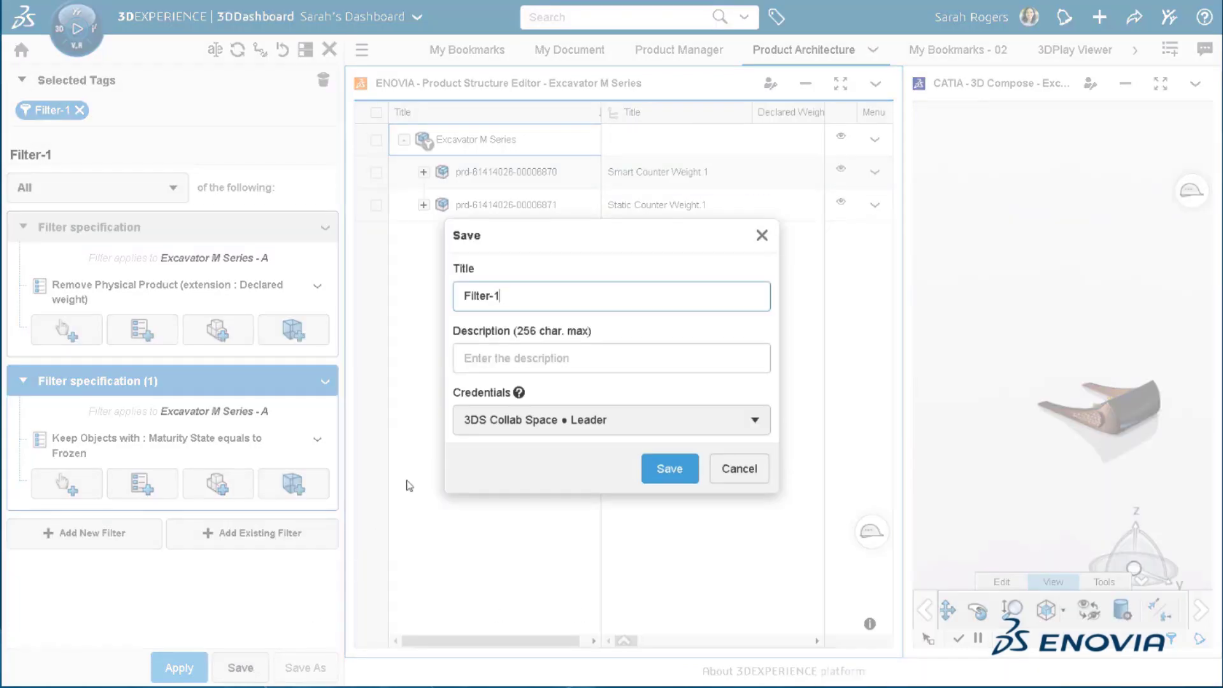
{"action": "triple_click", "coordinate": [497, 290]}
{"action": "key", "text": "BackSpace"}
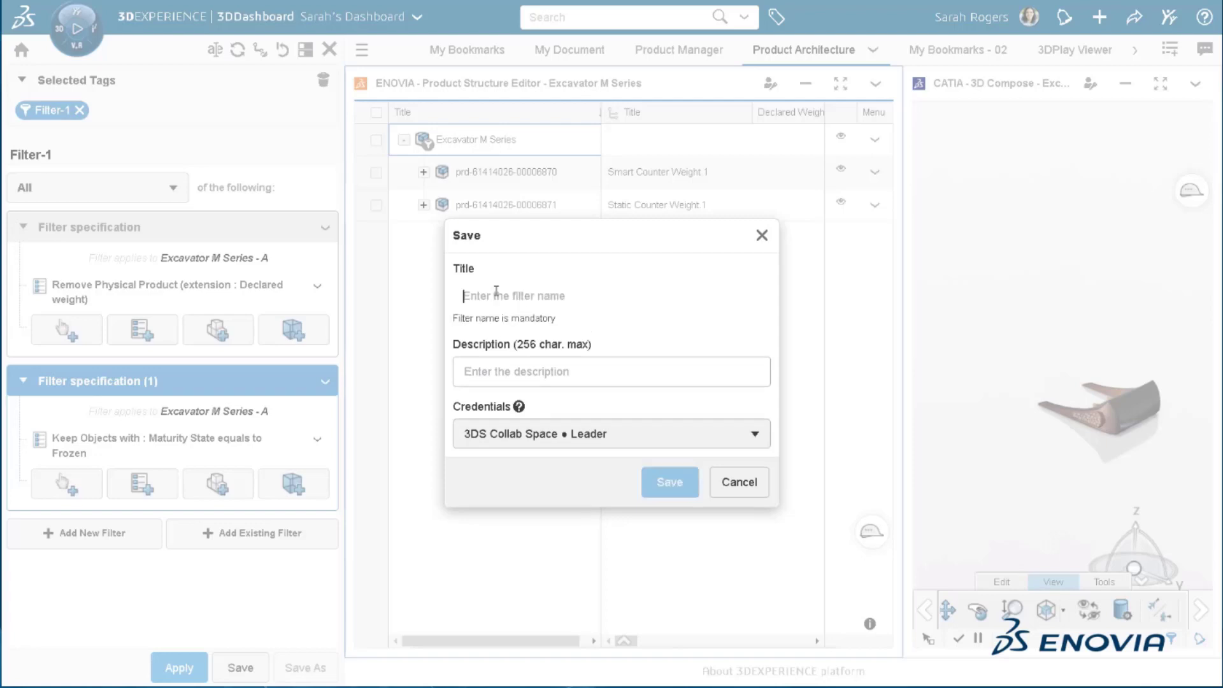
{"action": "type", "text": "Frozen_WO_DeclaredWeight"}
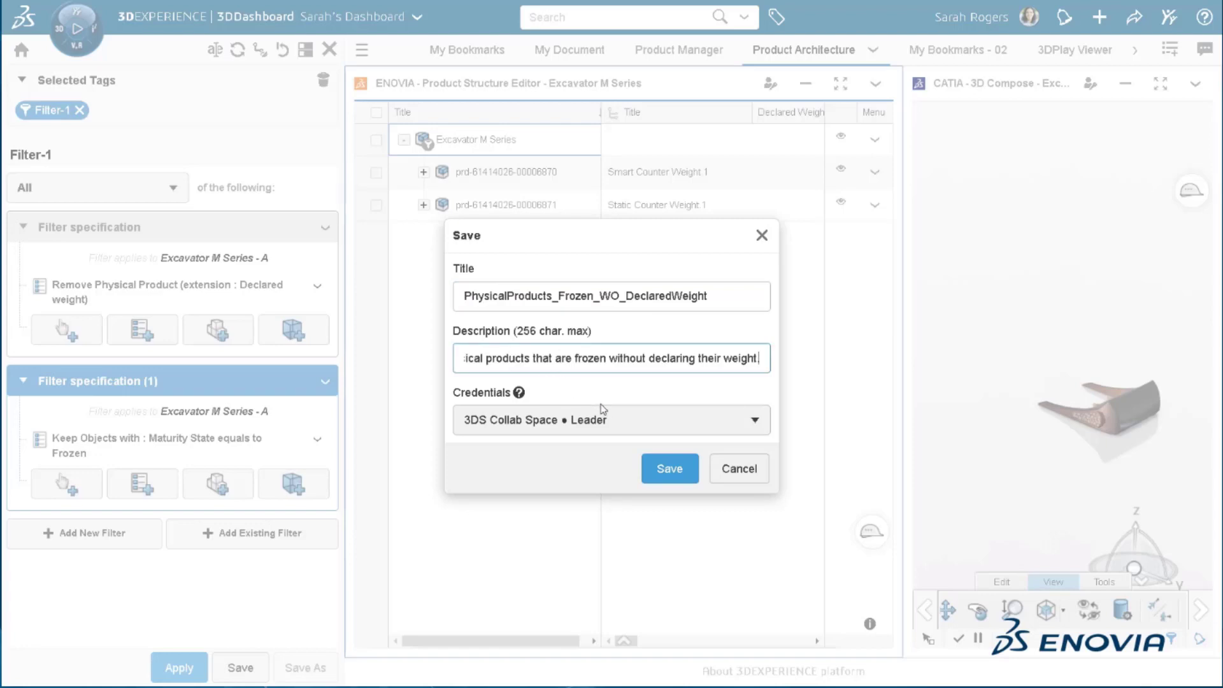
{"action": "left_click", "coordinate": [666, 474]}
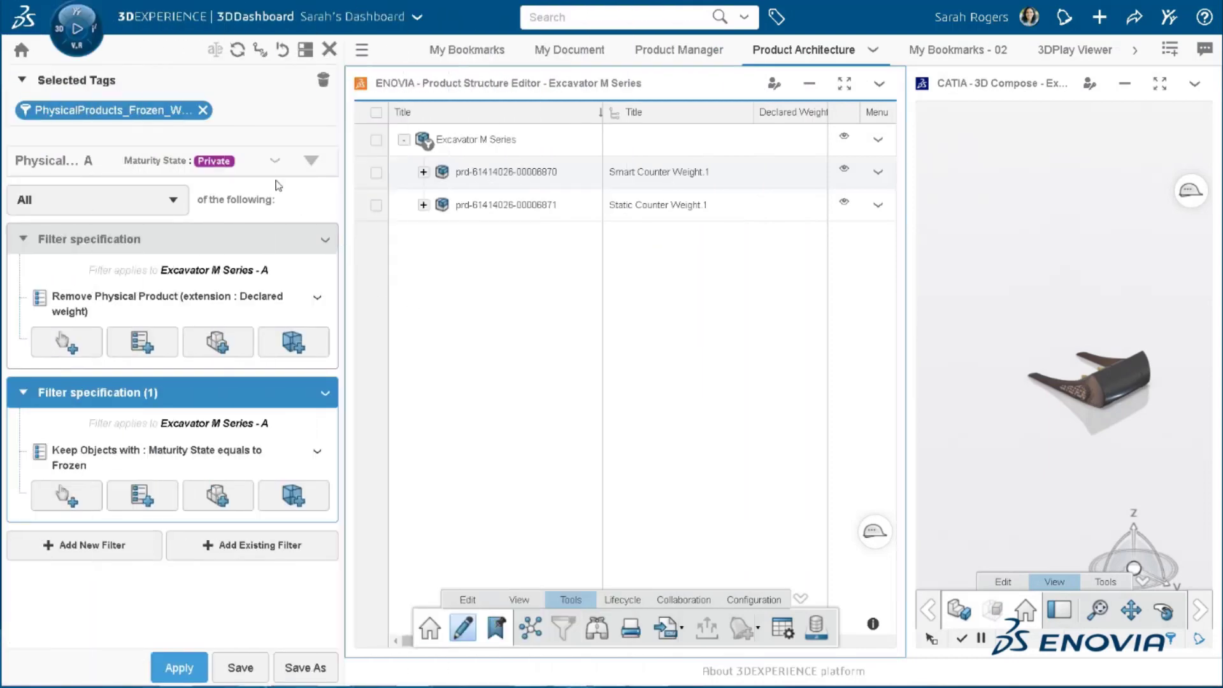
{"action": "left_click", "coordinate": [275, 160]}
{"action": "left_click", "coordinate": [302, 227]}
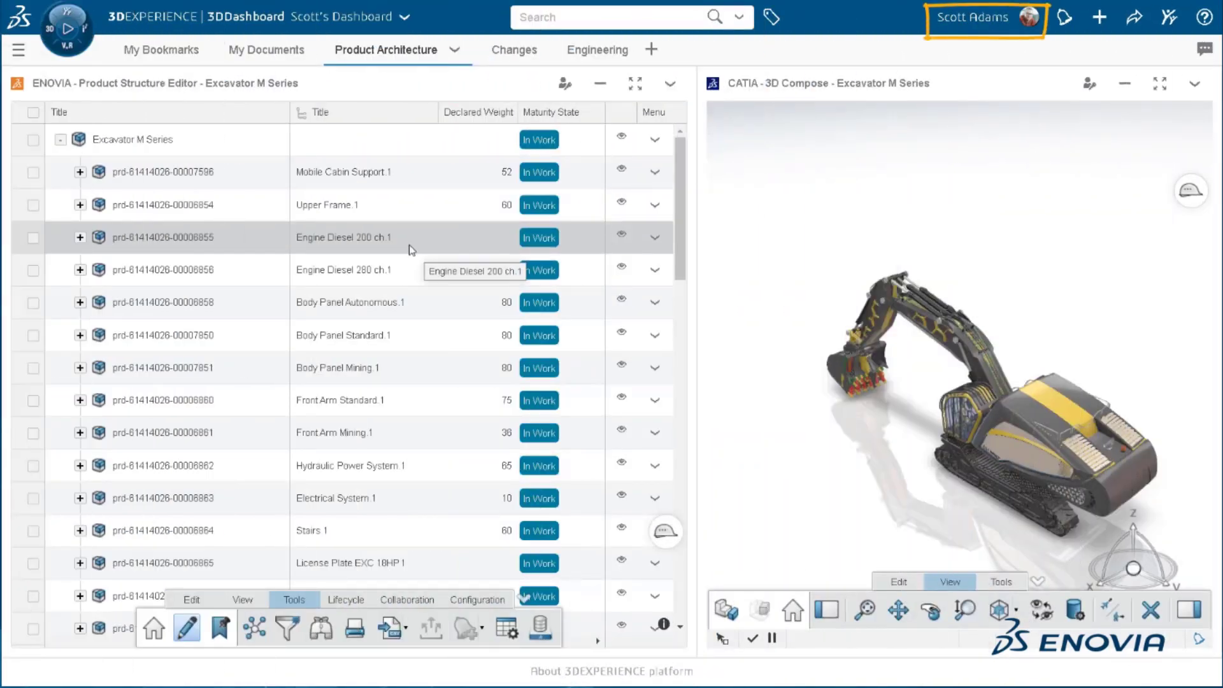
Open the saved PhysicalProducts_Frozen_WO_DeclaredWeight filter for Excavator M Series
{"action": "left_click", "coordinate": [132, 139]}
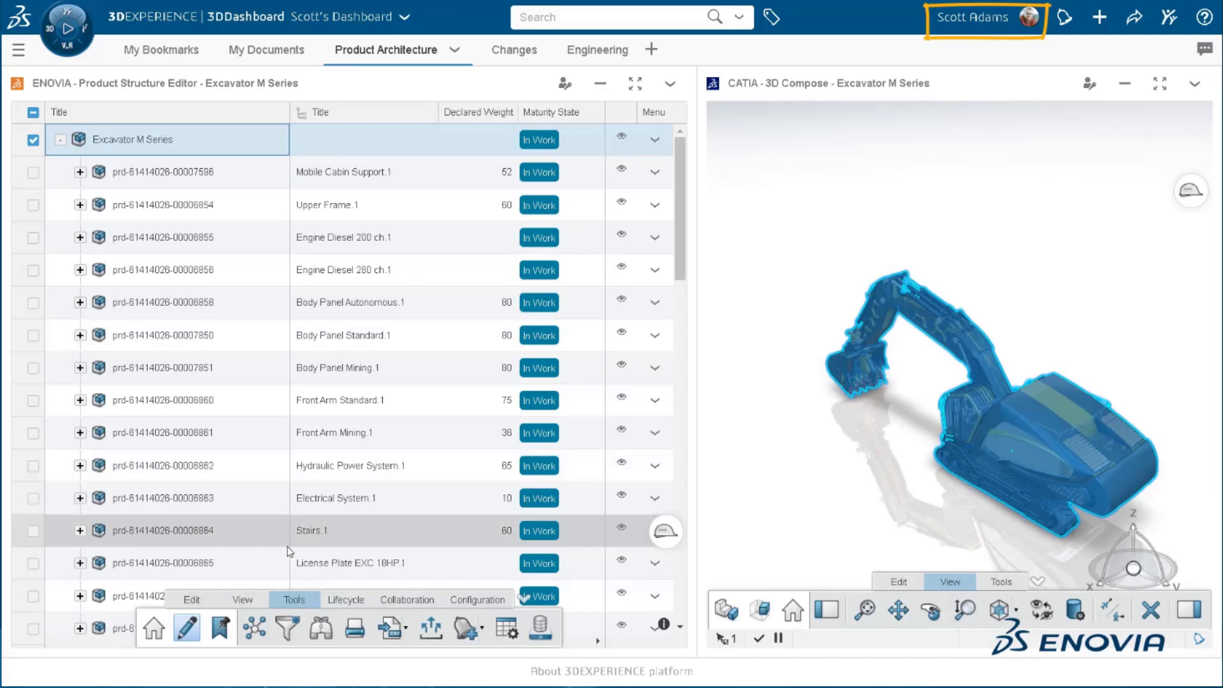
{"action": "left_click", "coordinate": [291, 631]}
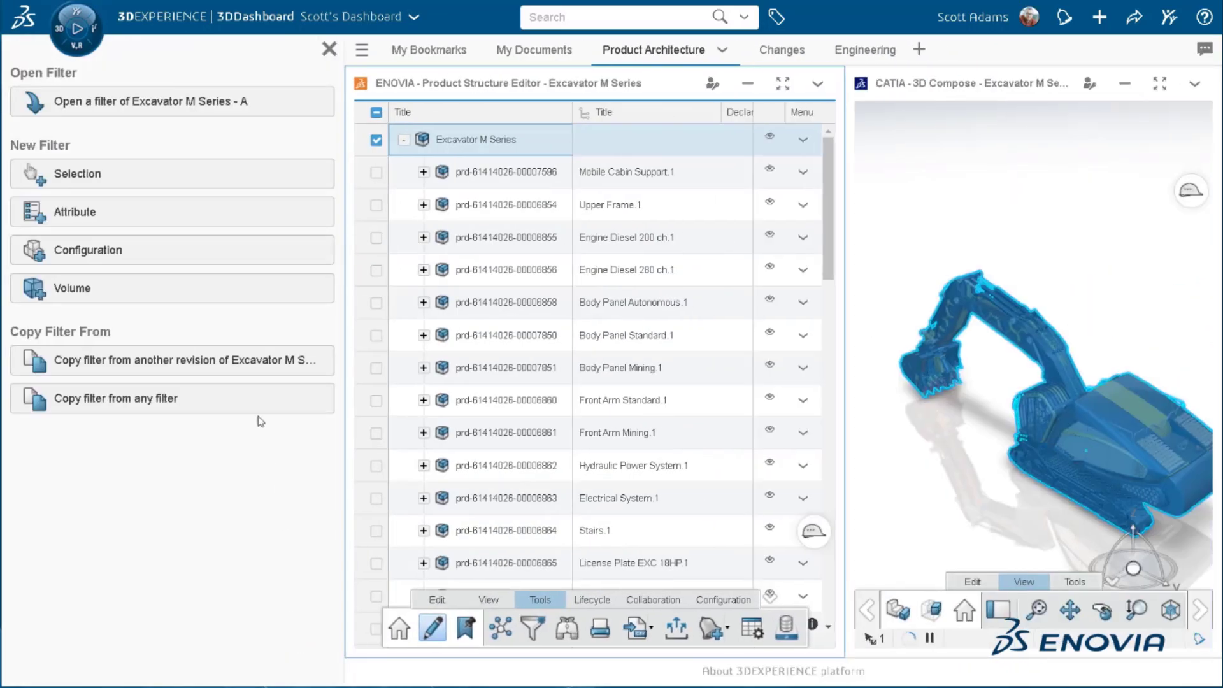
{"action": "left_click", "coordinate": [169, 101]}
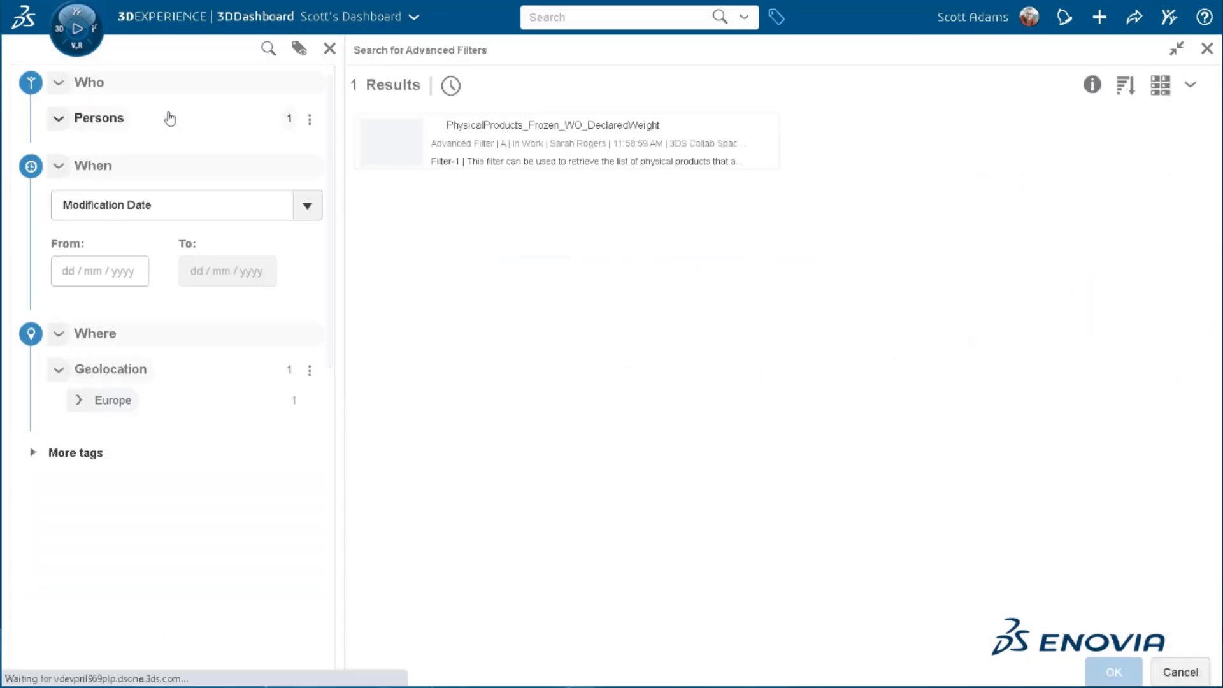
{"action": "left_click", "coordinate": [422, 148]}
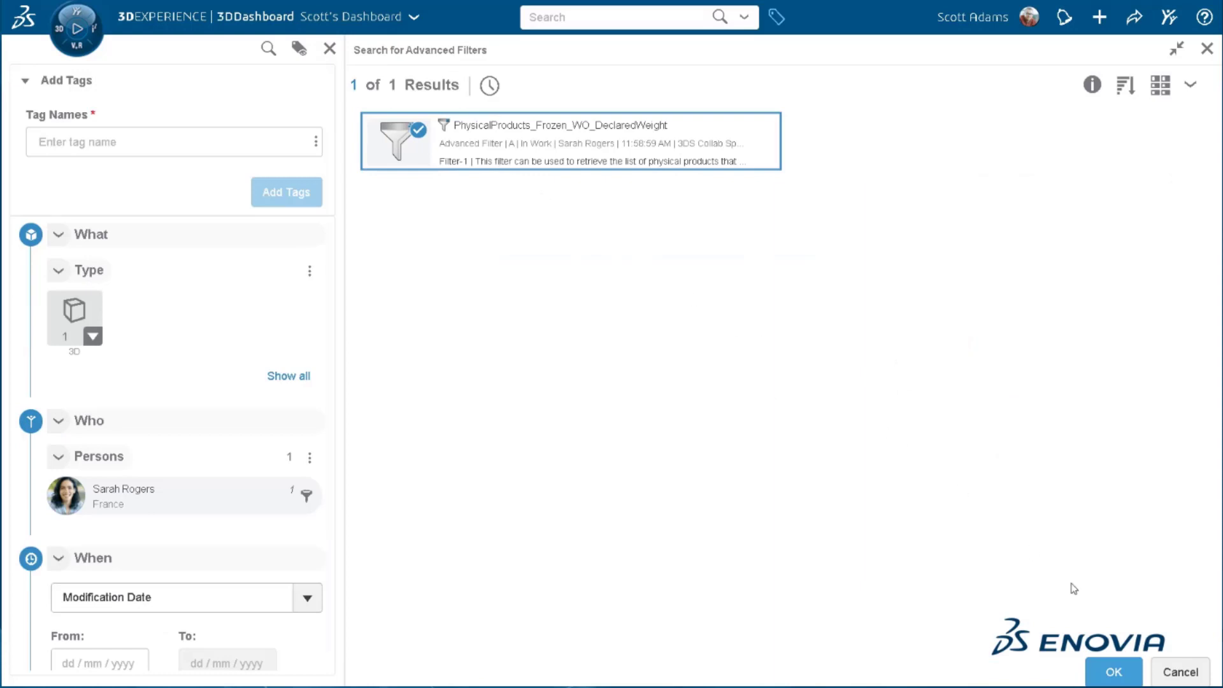
{"action": "left_click", "coordinate": [1125, 672]}
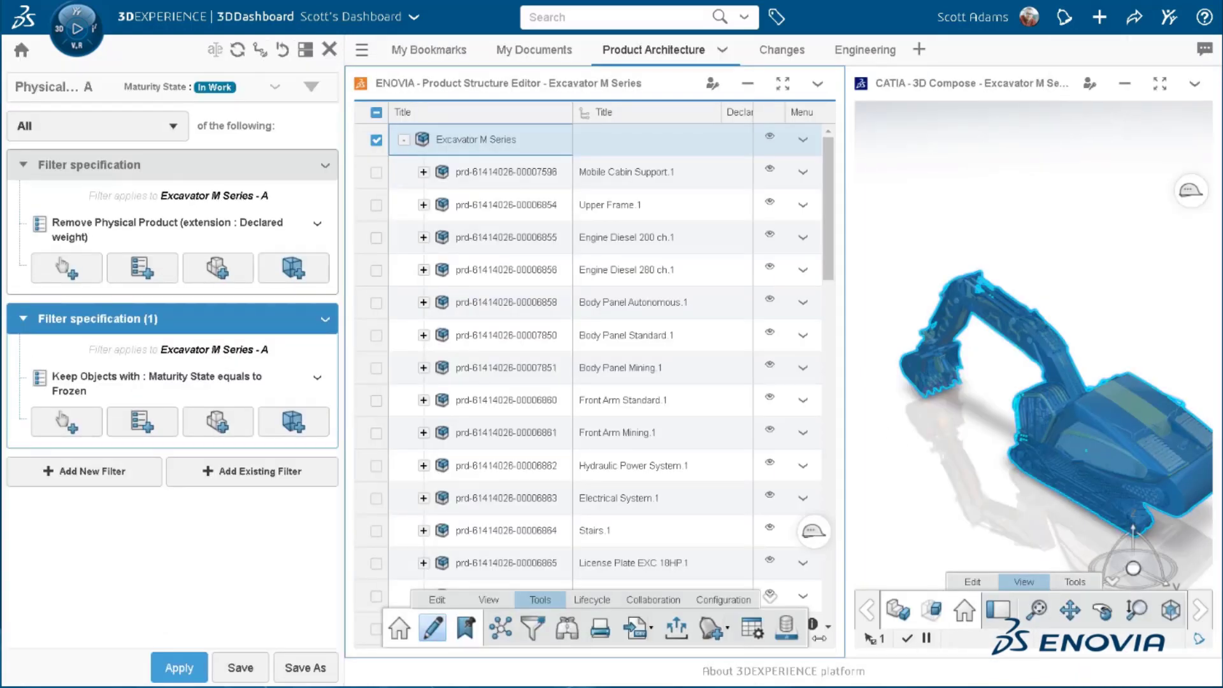
Apply the filter and expand the root to show Smart and Static Counter Weight.1
{"action": "left_click", "coordinate": [186, 667]}
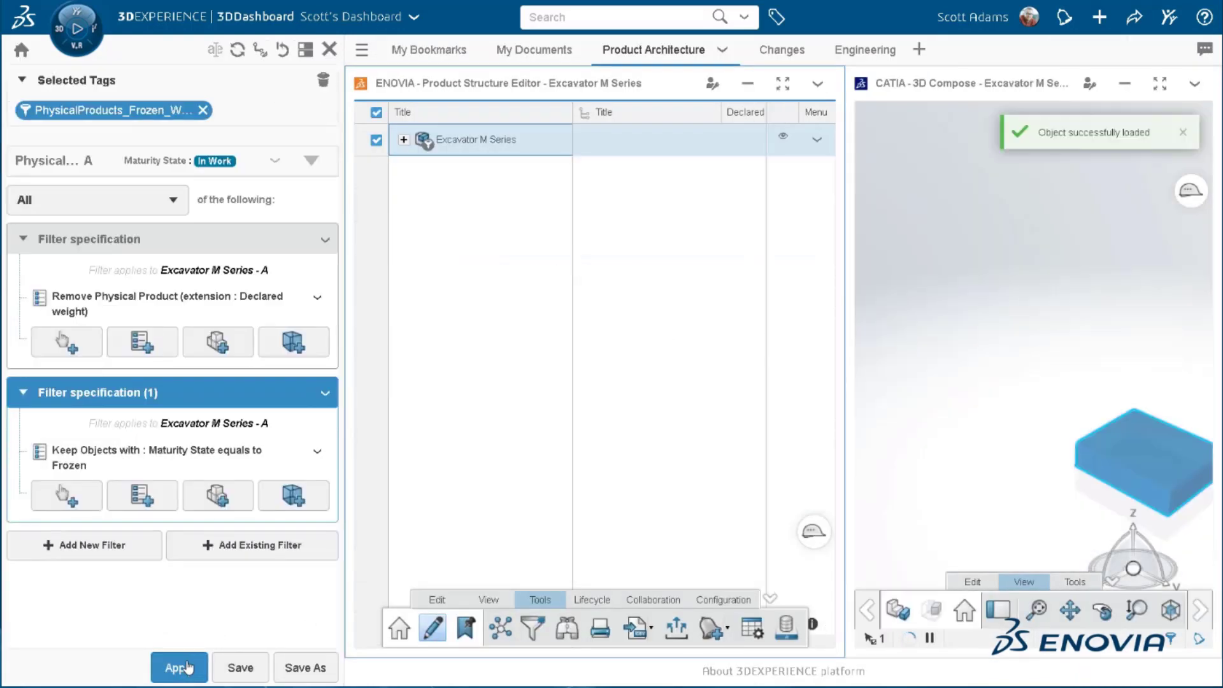
{"action": "left_click", "coordinate": [404, 139]}
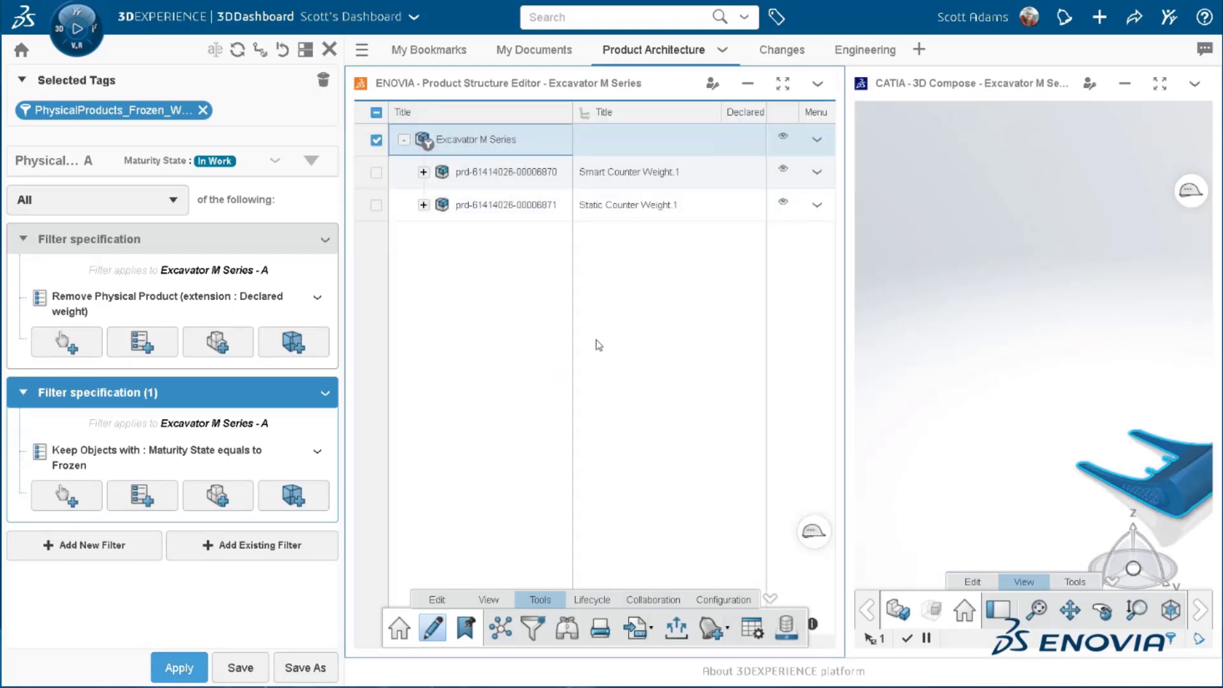
{"action": "left_click", "coordinate": [770, 599]}
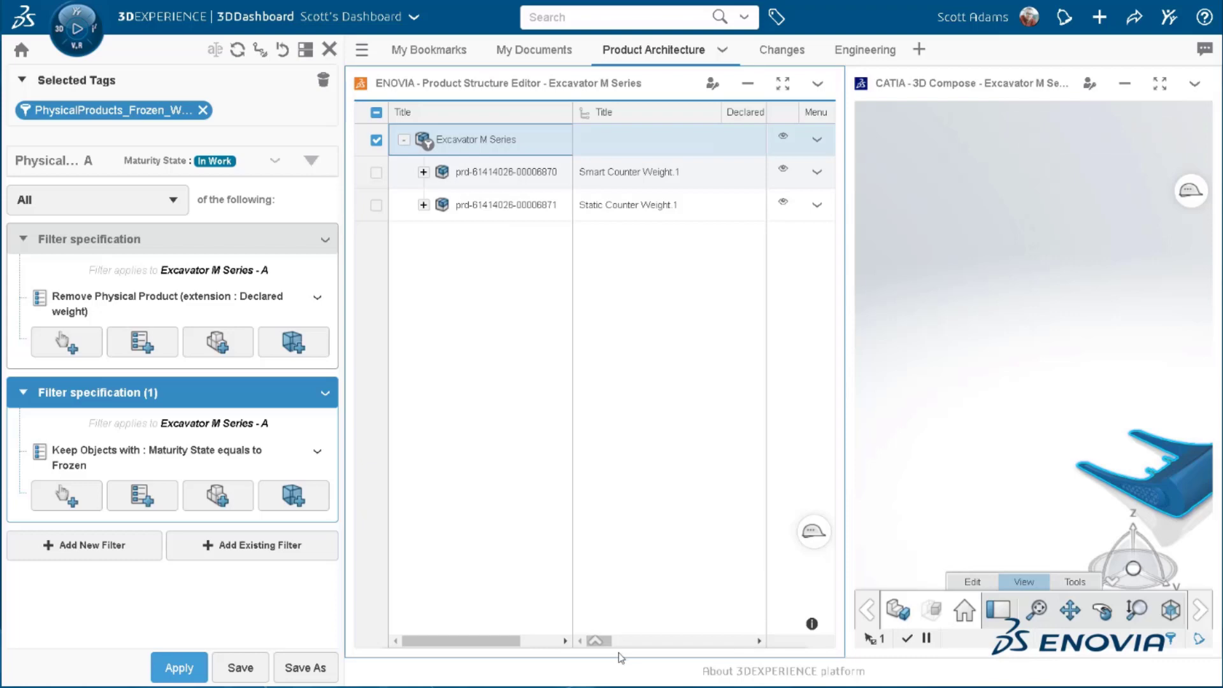